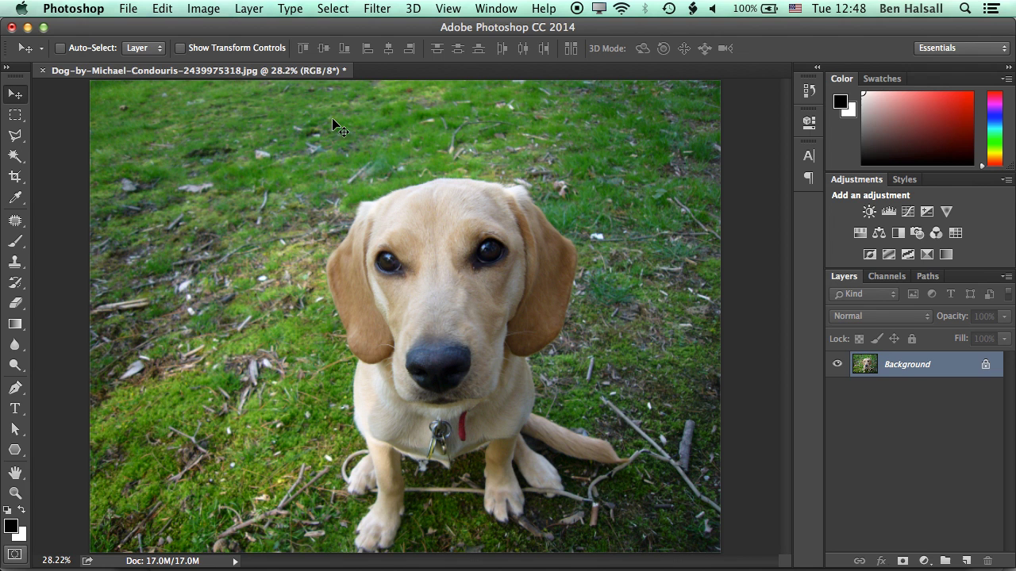
Step: Start a new document at 600 × 600 pixels, 72 ppi, RGB, with a white background
click(127, 11)
click(194, 54)
key(super+n)
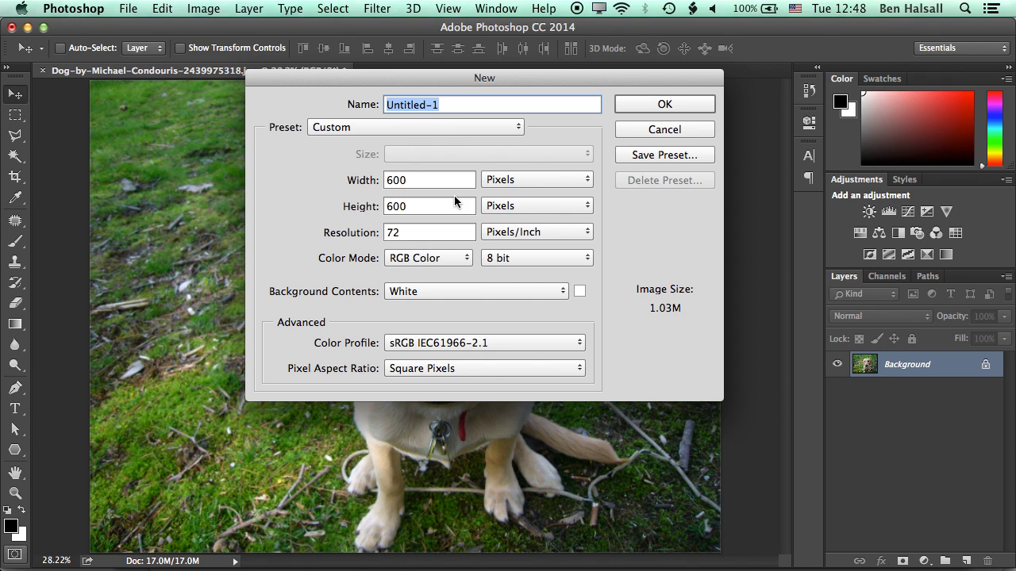
click(519, 181)
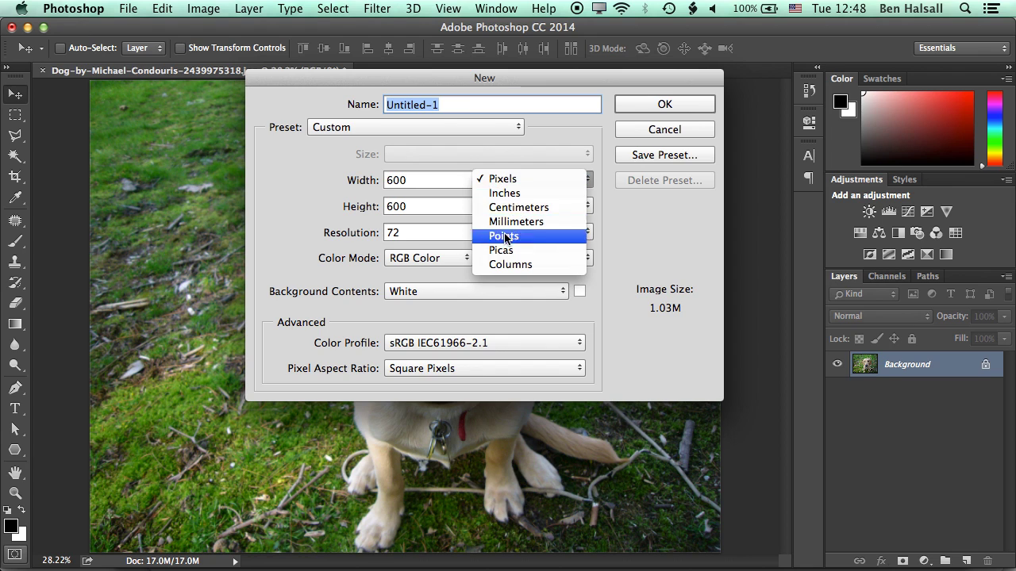
click(500, 179)
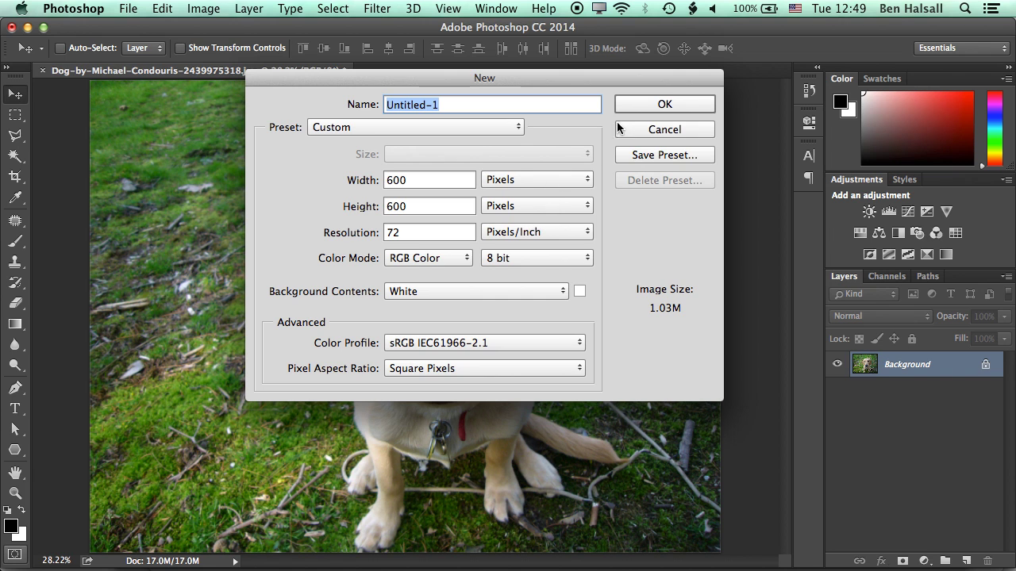
Step: Create the 600 × 600 document, return to the dog photo, and pick the Polygonal Lasso Tool
click(663, 104)
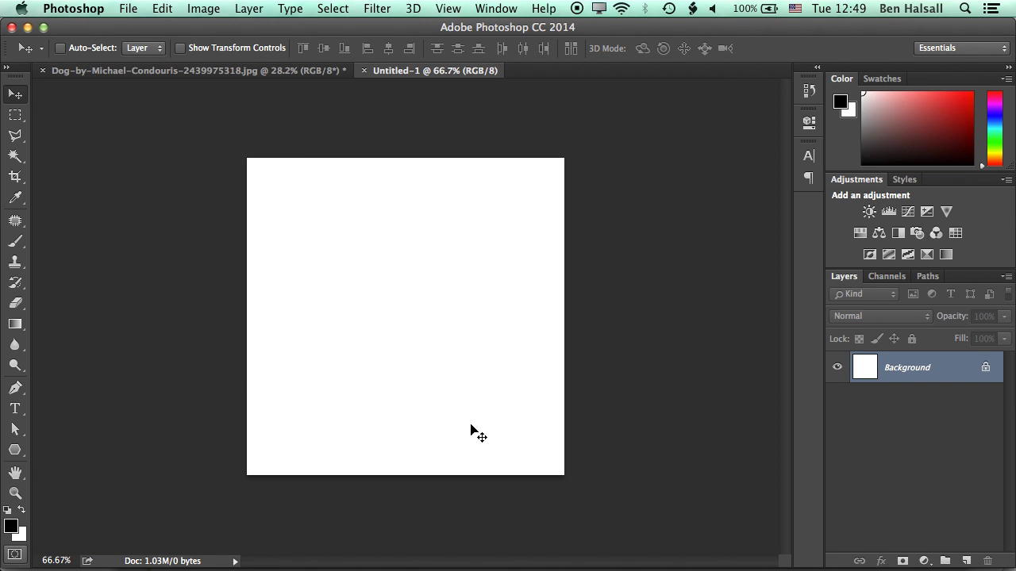
click(262, 71)
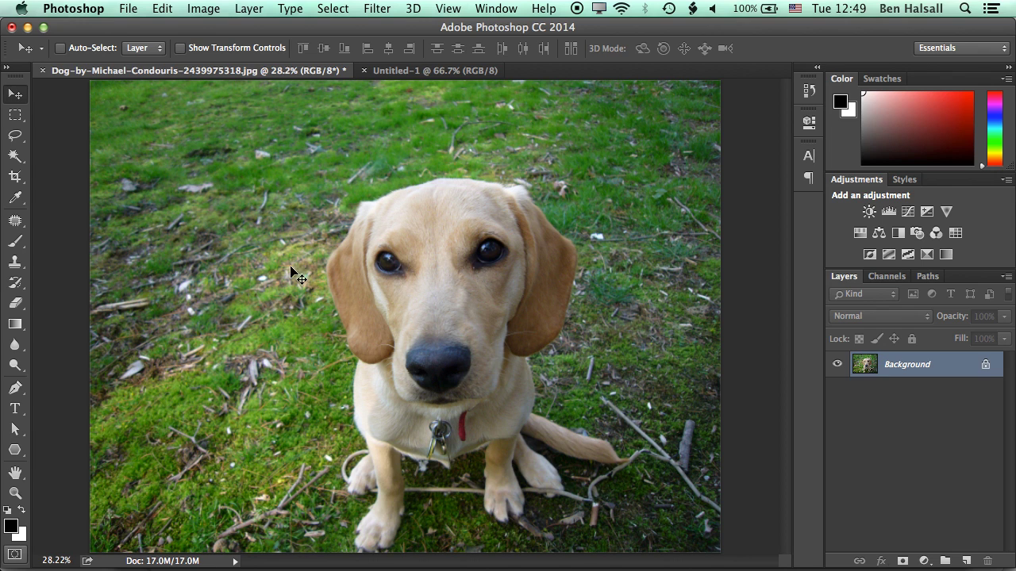
drag(16, 139, 55, 150)
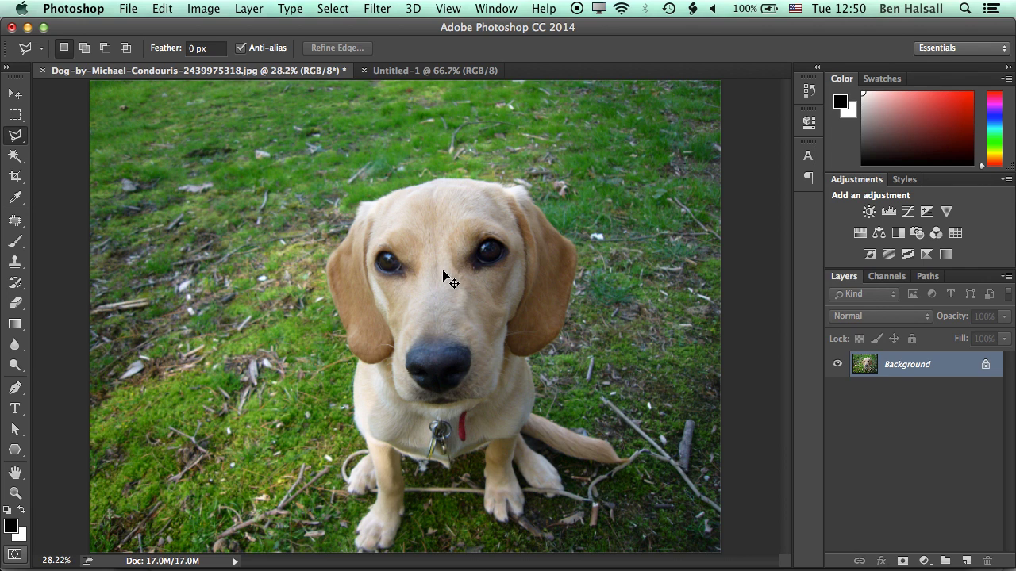
Step: Zoom to 100% and start the polygonal outline down the edge of the dog's ear
key(super+plus)
key(super+plus)
key(super+plus)
key(super+plus)
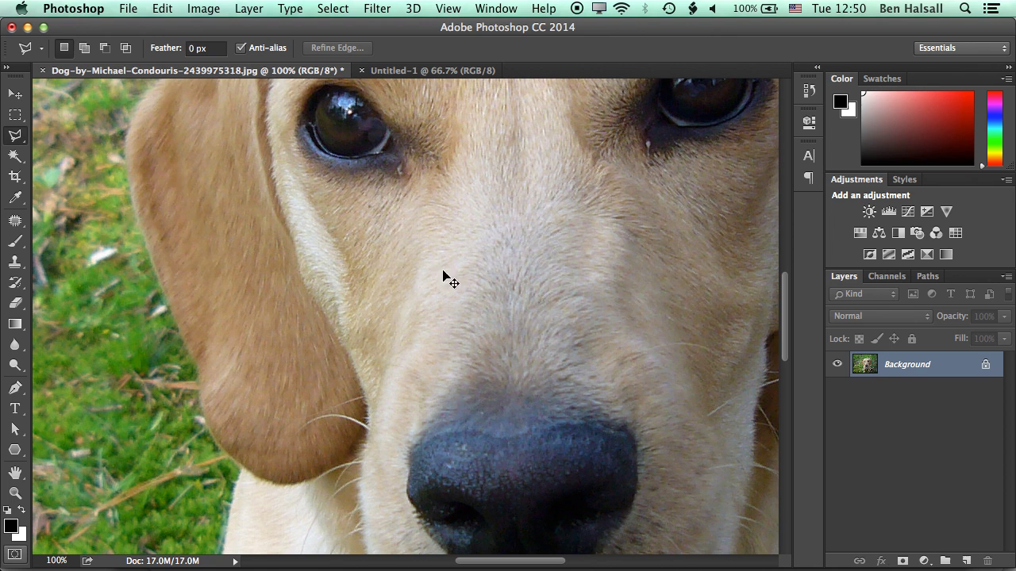
scroll(254, 256, left, 10)
scroll(254, 256, up, 3)
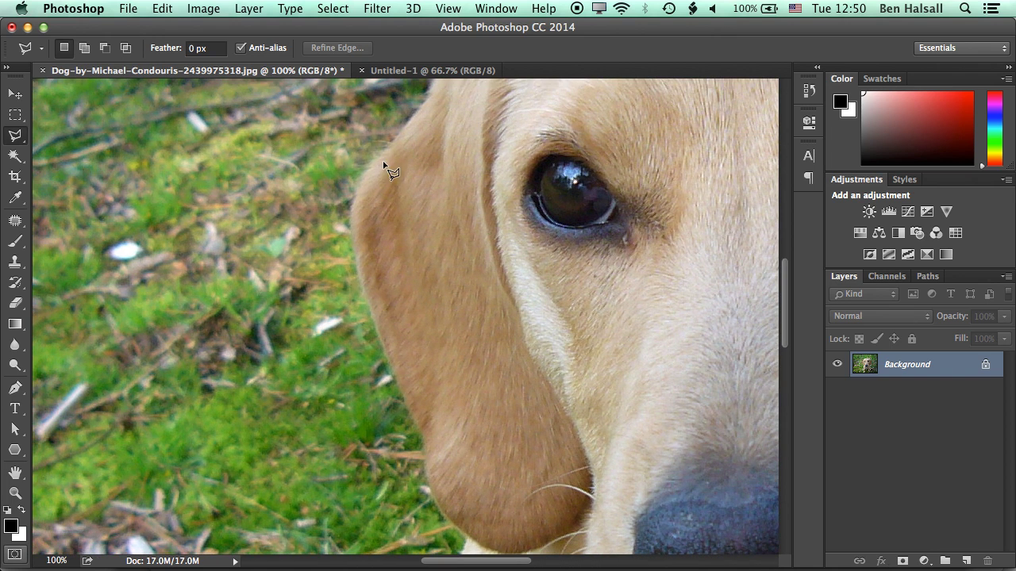
click(380, 156)
click(351, 219)
click(393, 355)
click(404, 402)
Step: Continue the outline around the rest of the head, panning as needed, and close it
drag(487, 534, 293, 406)
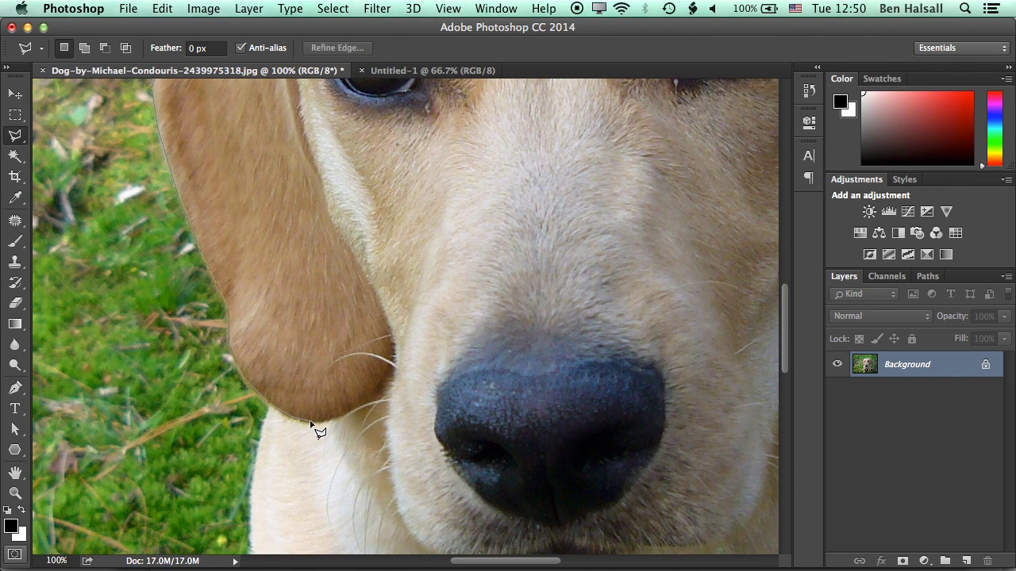
click(332, 421)
click(389, 397)
mouse_move(419, 543)
mouse_down()
mouse_move(364, 428)
mouse_move(390, 439)
mouse_move(385, 460)
mouse_move(406, 479)
mouse_move(515, 492)
mouse_move(572, 478)
mouse_move(734, 335)
mouse_move(684, 371)
mouse_move(712, 249)
mouse_move(767, 266)
mouse_move(396, 373)
mouse_move(417, 380)
mouse_move(464, 231)
mouse_move(459, 208)
mouse_move(456, 335)
mouse_move(473, 340)
mouse_move(457, 300)
mouse_move(355, 221)
mouse_move(311, 157)
mouse_move(426, 309)
mouse_move(402, 263)
mouse_move(348, 270)
mouse_move(186, 243)
mouse_move(475, 272)
mouse_move(265, 344)
mouse_move(220, 385)
mouse_move(214, 414)
mouse_move(302, 298)
mouse_move(254, 379)
mouse_move(238, 362)
mouse_move(228, 400)
mouse_up()
key(space)
key(space)
key(space)
key(space)
key(space)
key(space)
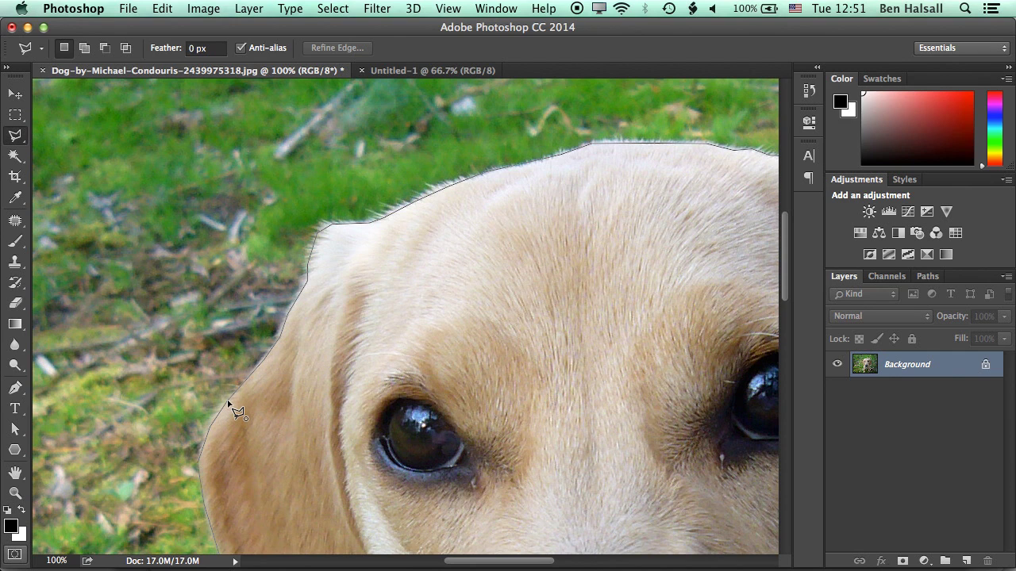
drag(228, 402, 232, 408)
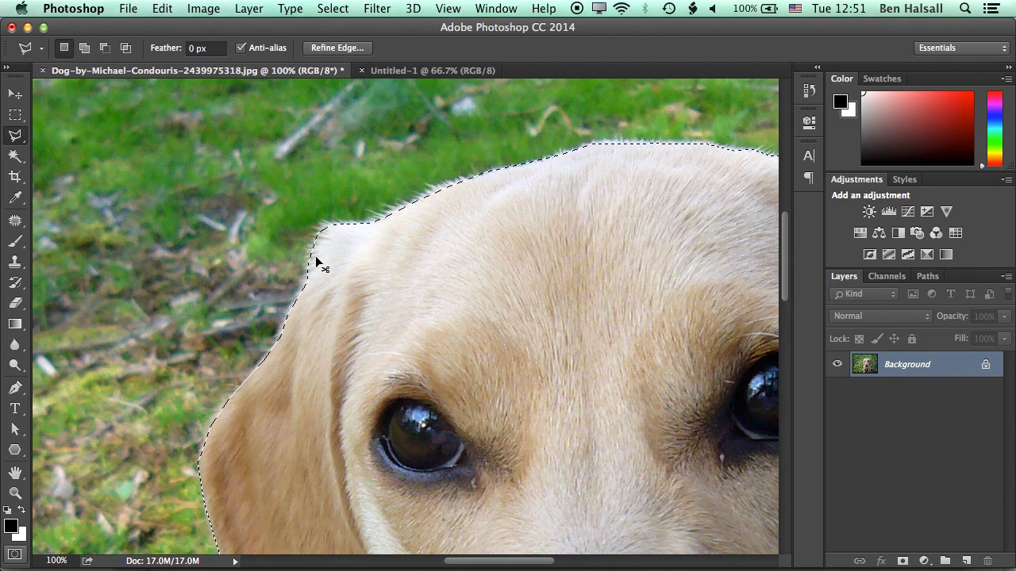
Step: Convert the Background into Layer 0 and add a layer mask from the head selection
key(super+0)
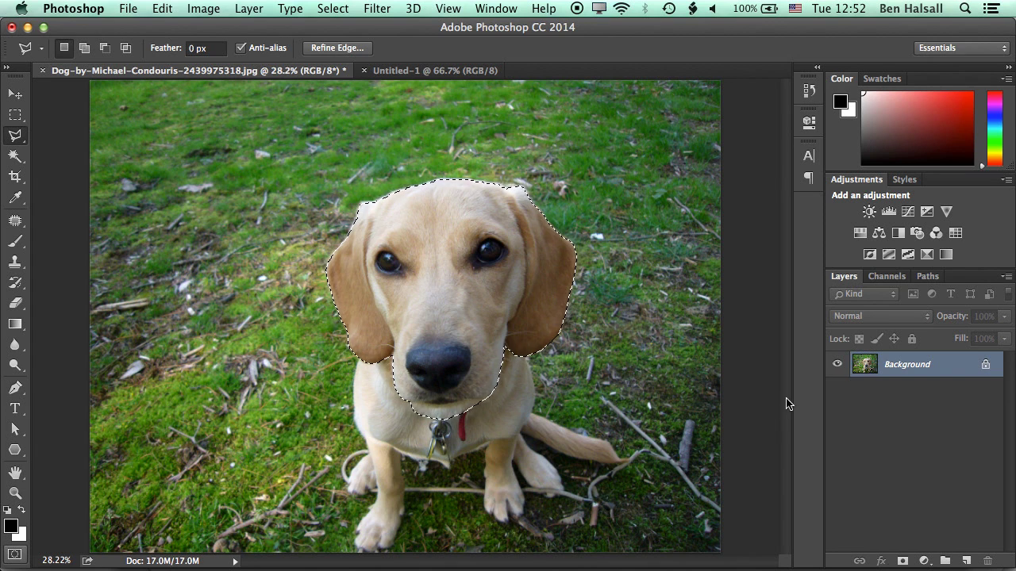
double_click(953, 364)
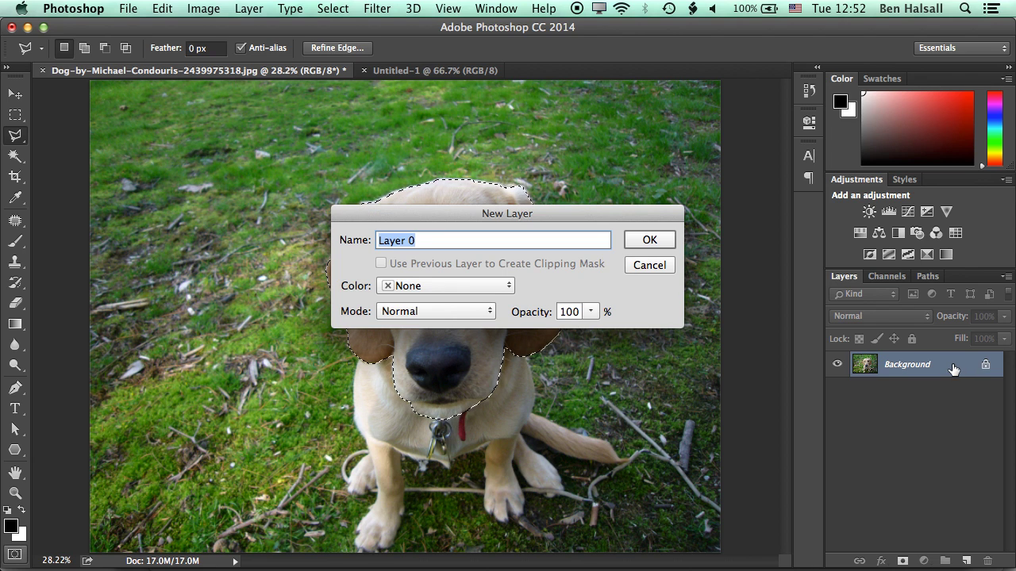
click(648, 242)
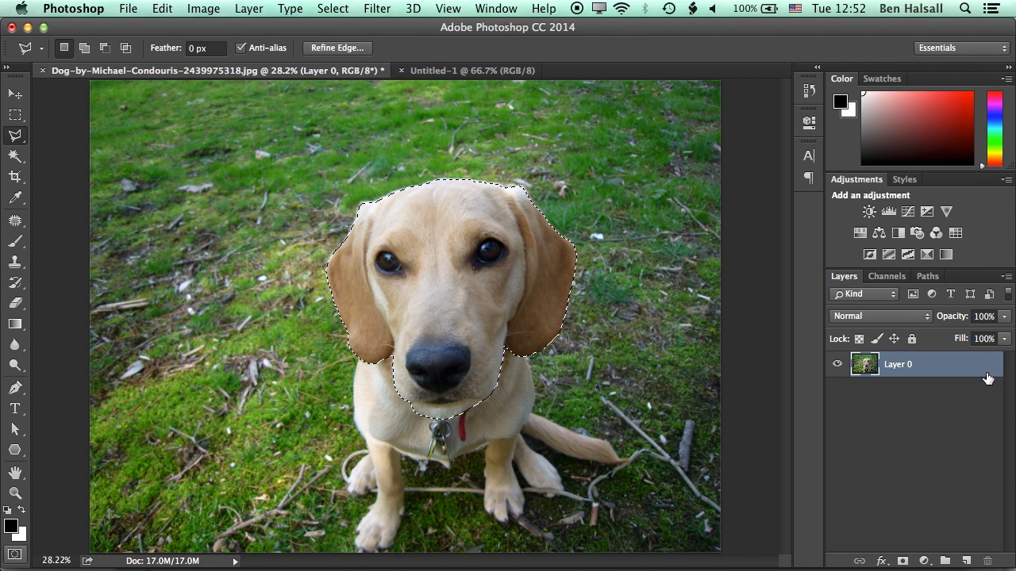
click(902, 562)
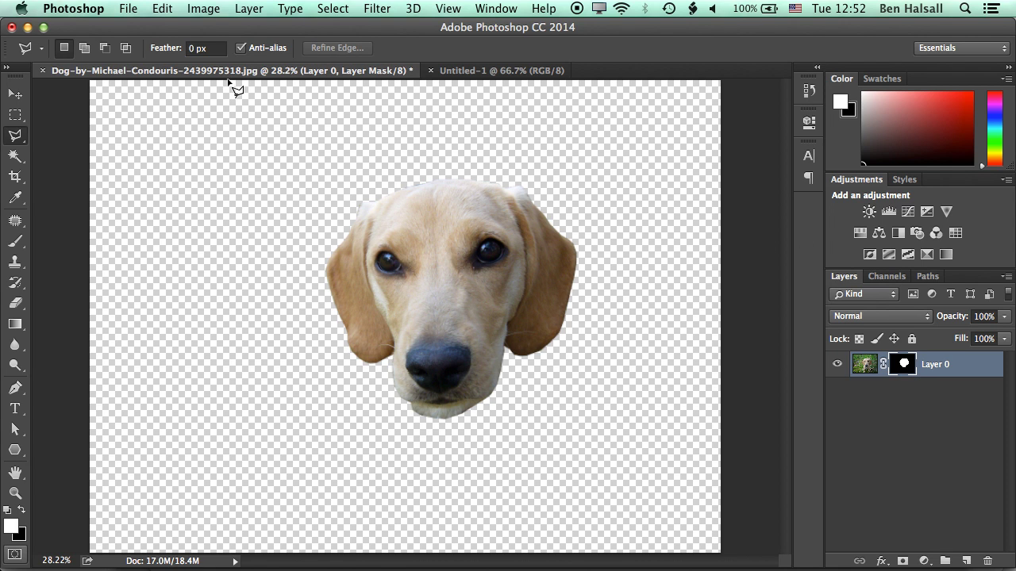
Step: Float the dog photo window and drag the masked Layer 0 onto the Untitled-1 canvas
drag(215, 75, 262, 129)
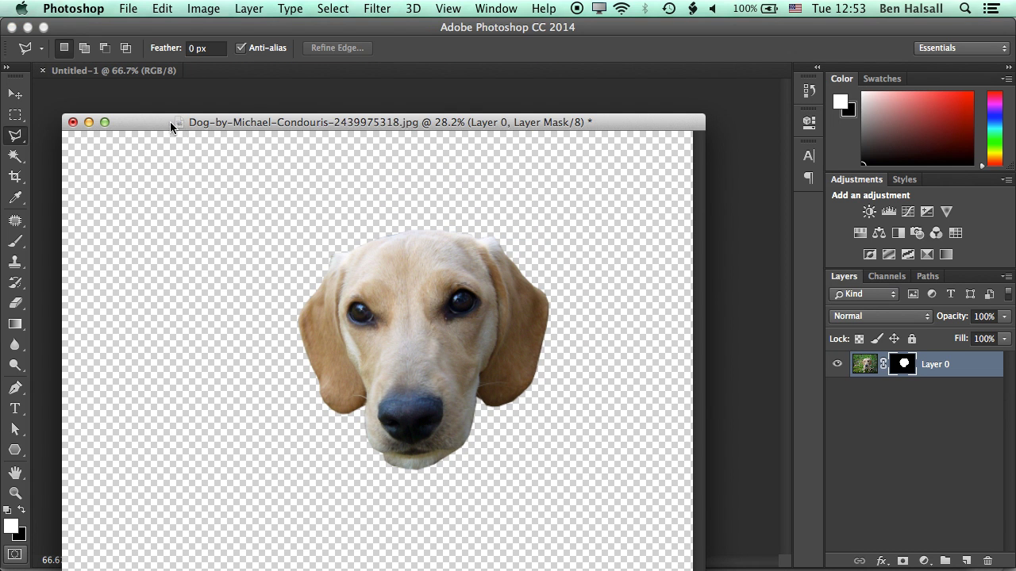
drag(170, 121, 88, 239)
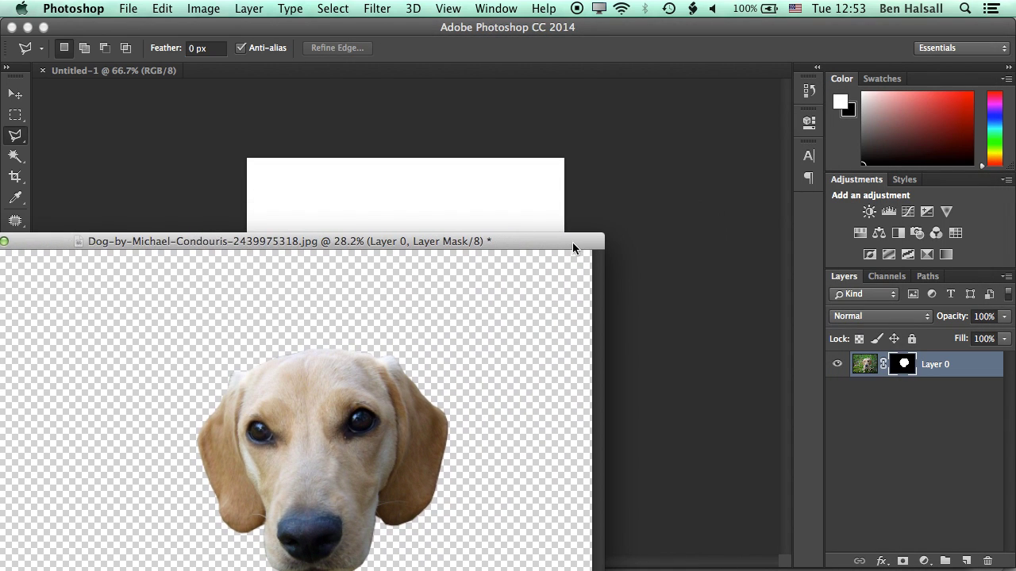
drag(572, 243, 189, 272)
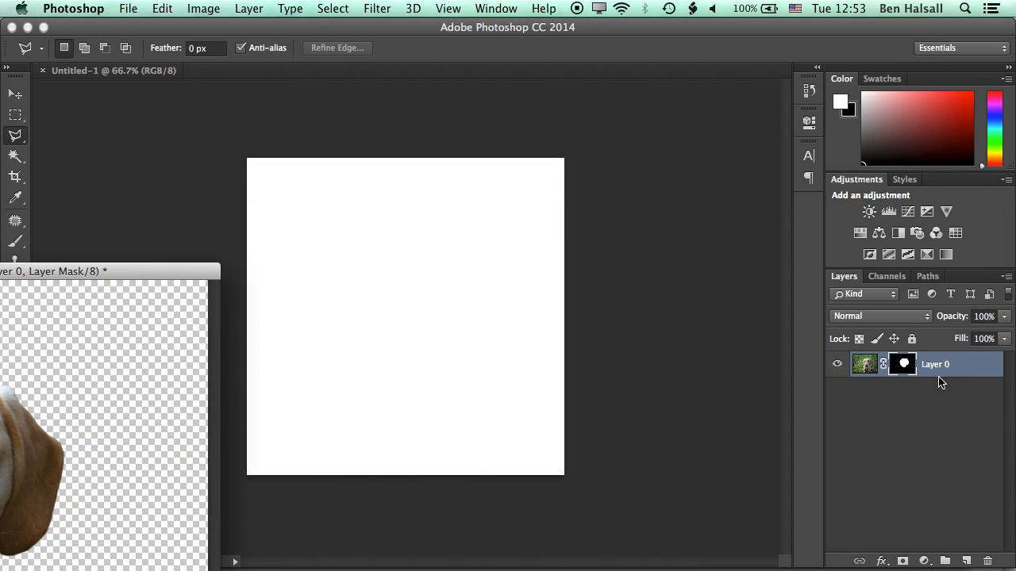
drag(121, 267, 138, 255)
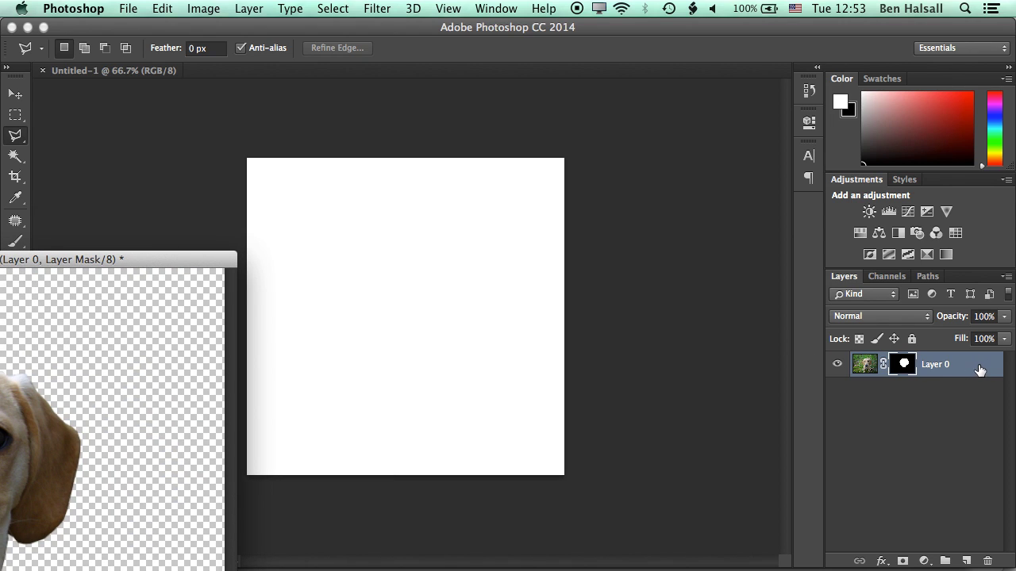
drag(980, 369, 431, 309)
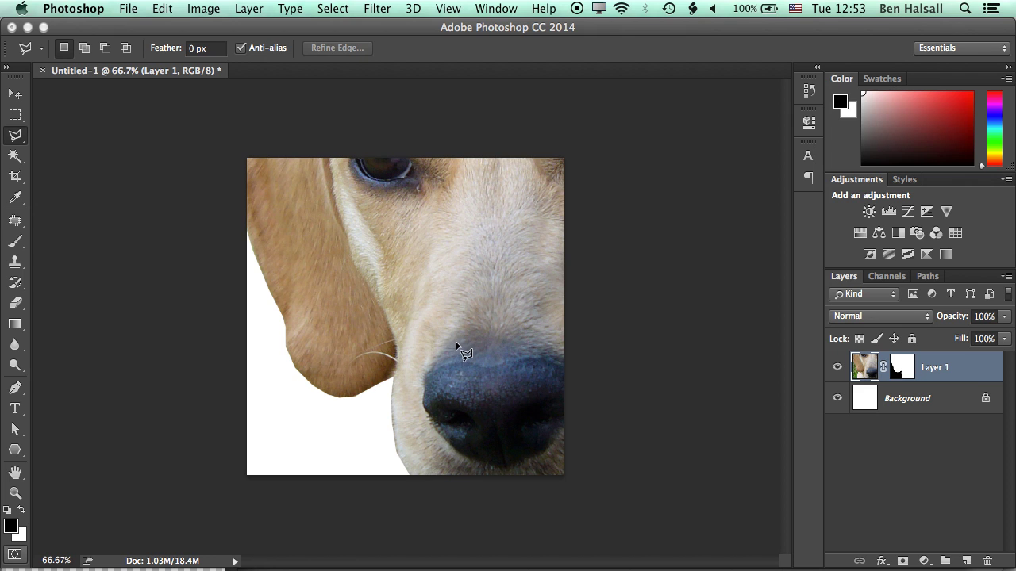
key(super+minus)
key(super+minus)
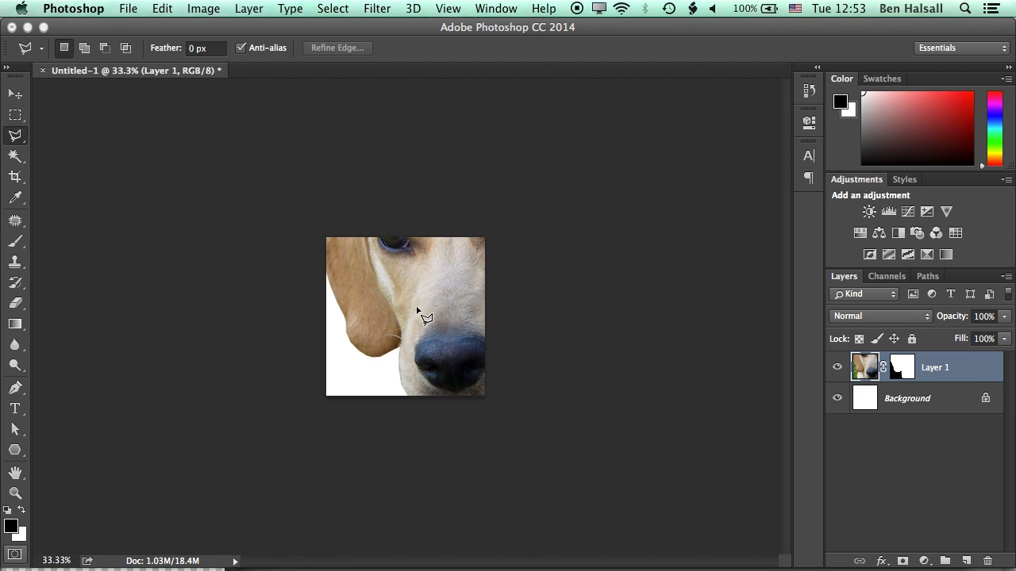
Step: Free Transform Layer 1, scaling the dog head to about 35% and centring it on the canvas
click(162, 8)
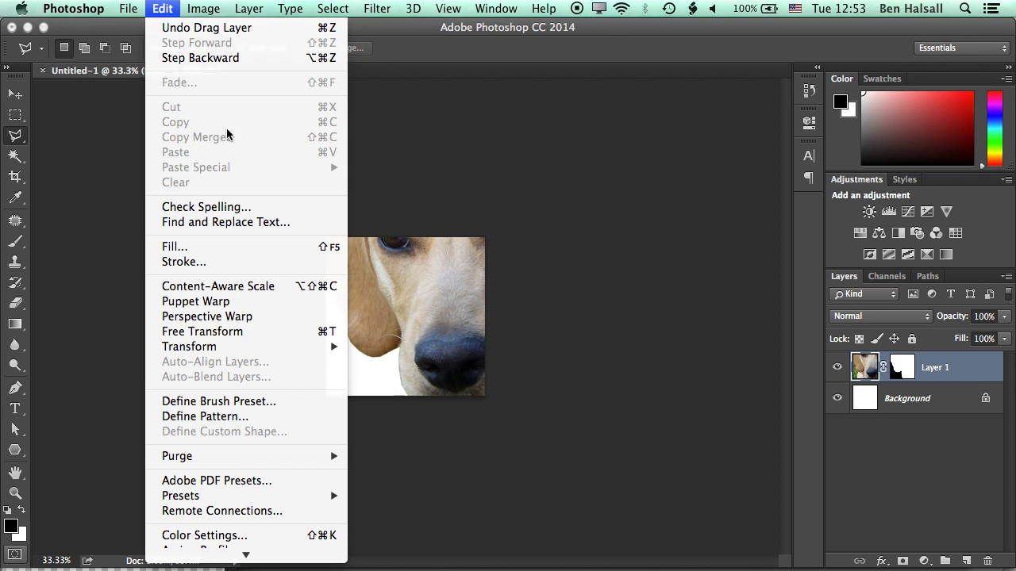
mouse_move(222, 351)
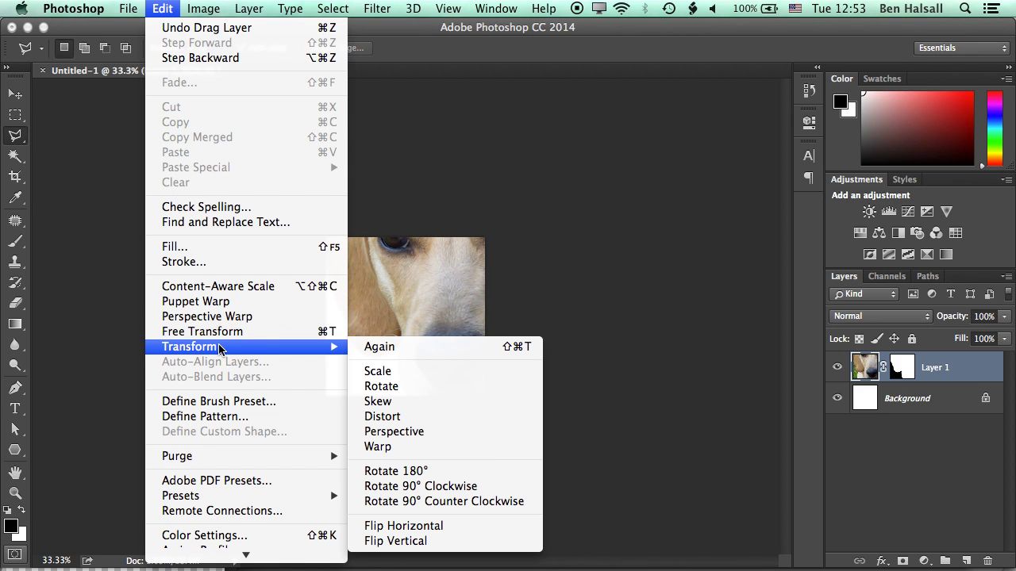
click(396, 371)
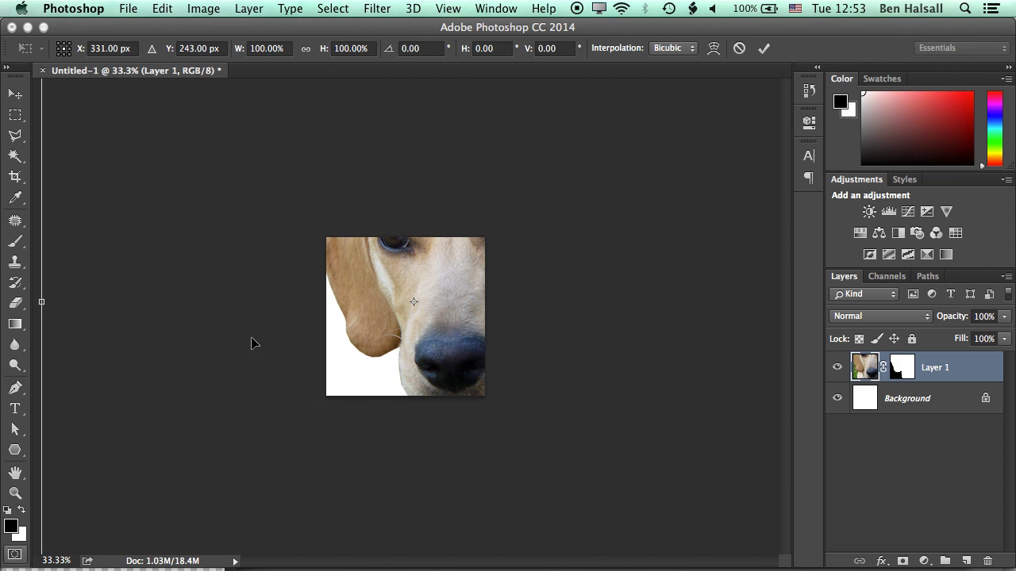
key(super+minus)
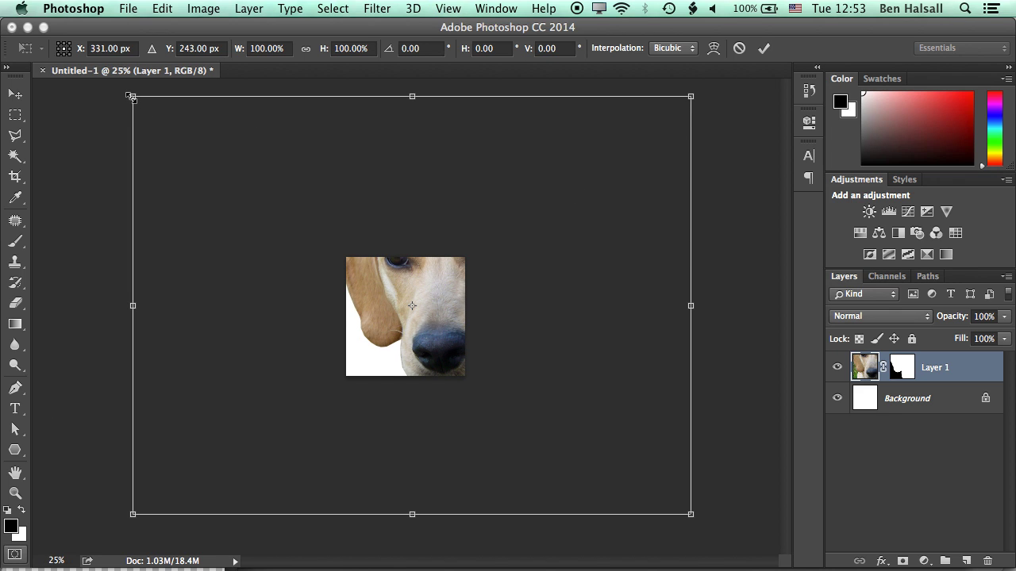
drag(131, 95, 476, 354)
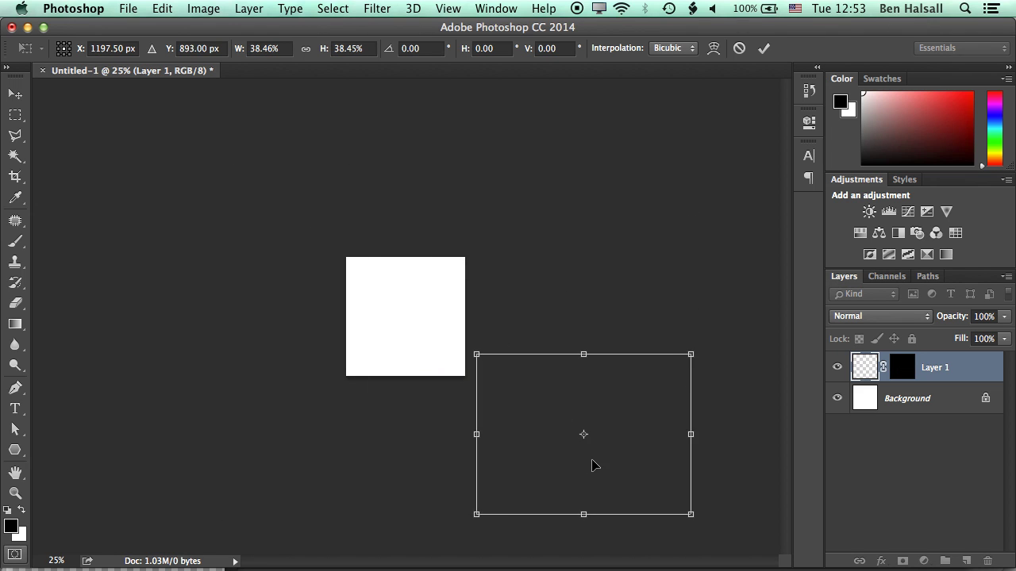
drag(594, 465, 403, 352)
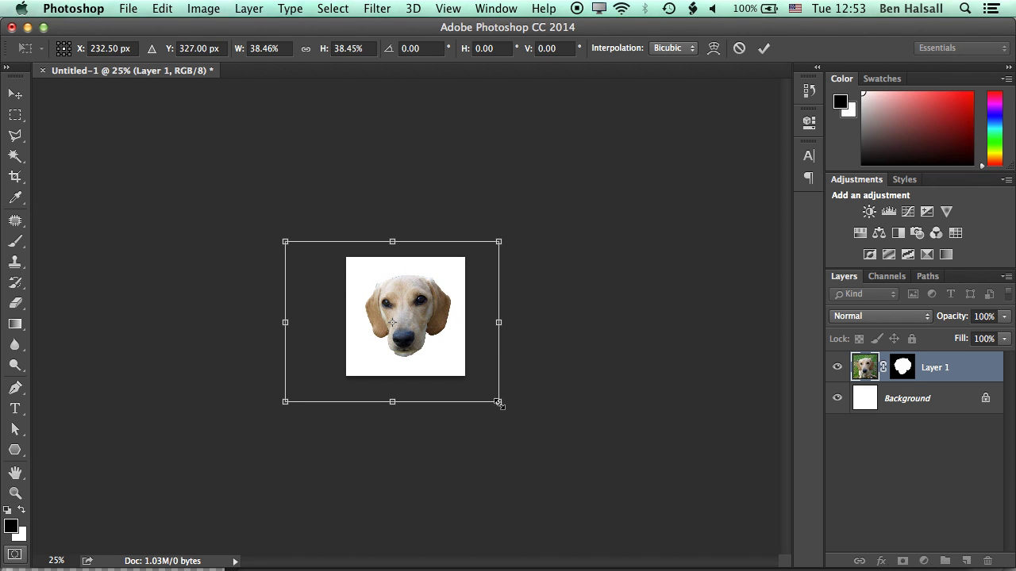
drag(429, 318, 432, 321)
drag(494, 398, 490, 395)
drag(416, 318, 412, 314)
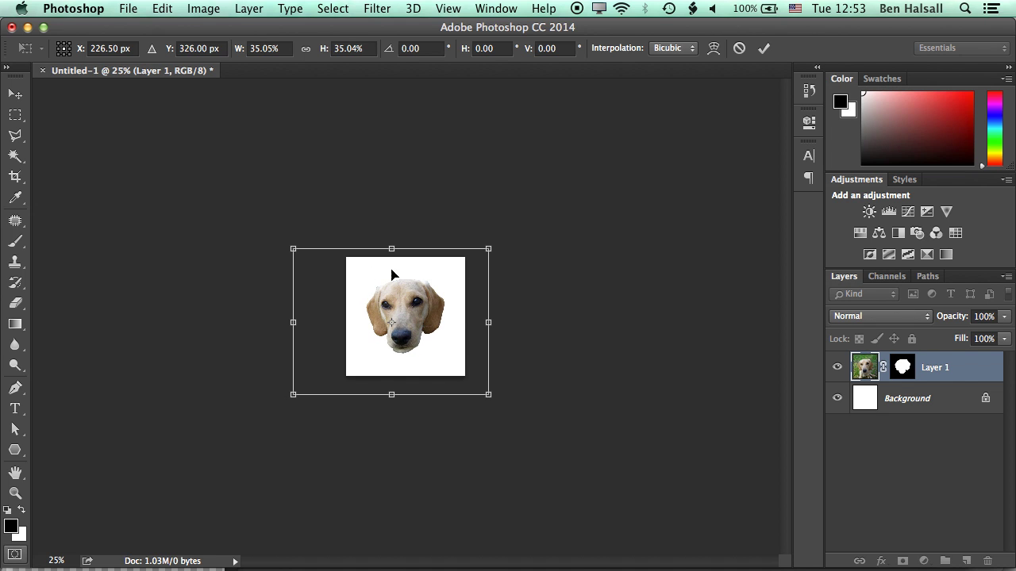
key(l)
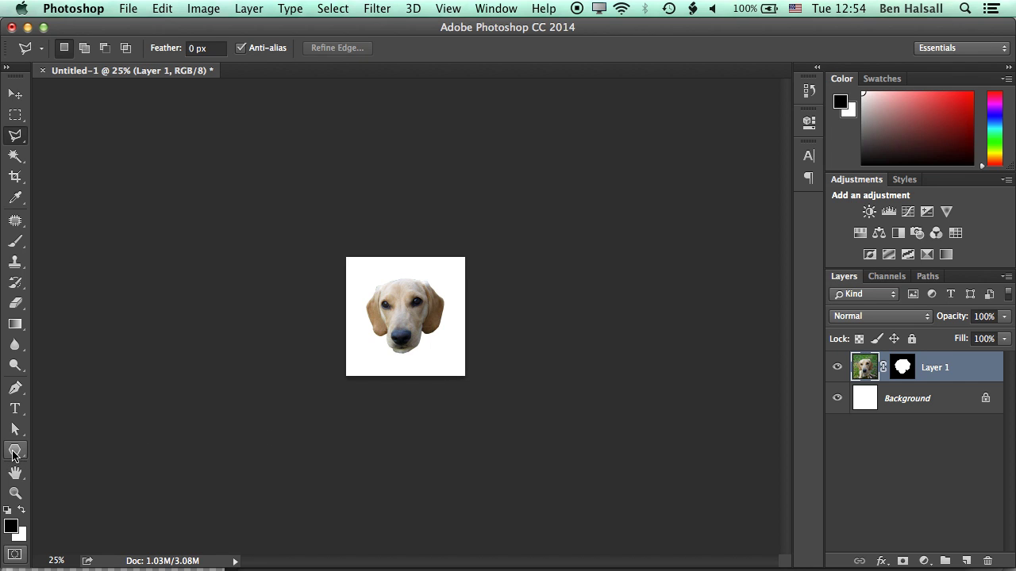
Step: Choose the Polygon Tool with 21 sides and a magenta fill
click(15, 450)
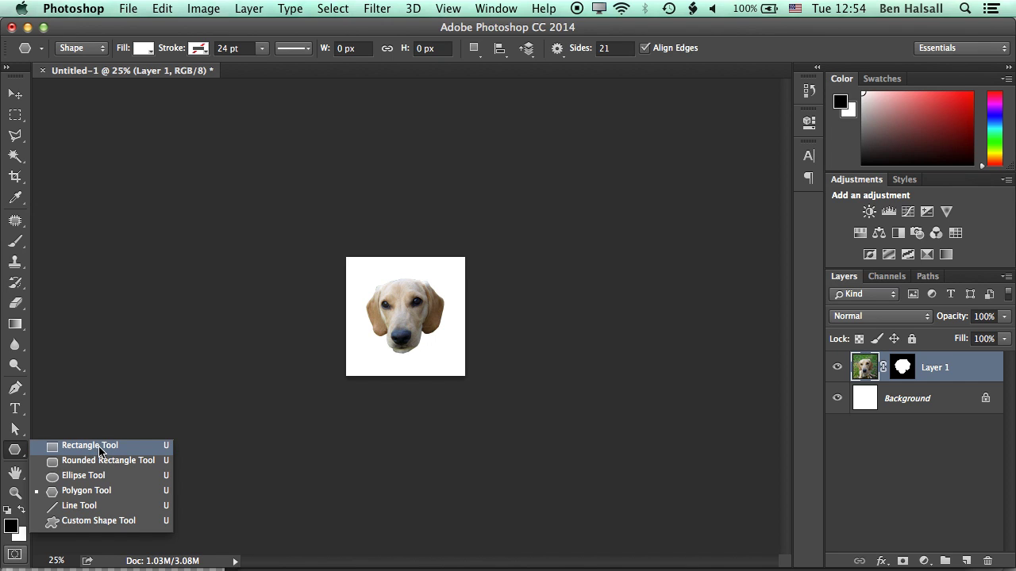
click(110, 497)
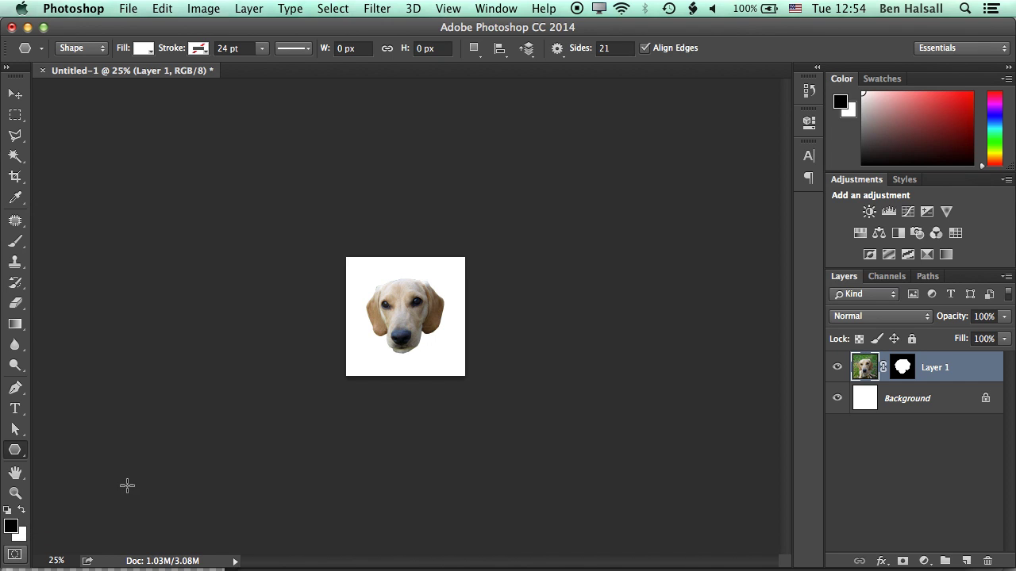
click(620, 48)
text(21)
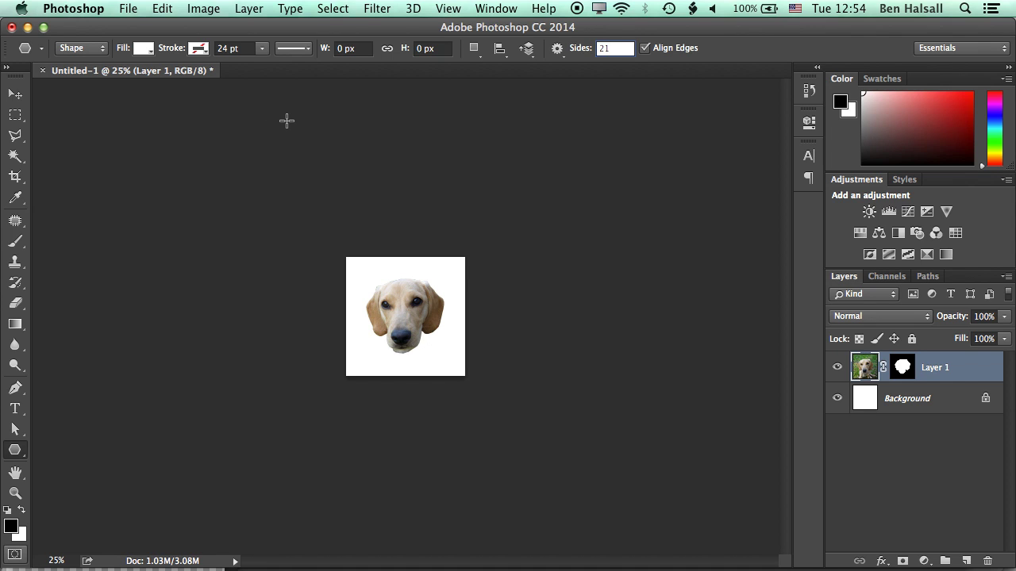
click(144, 49)
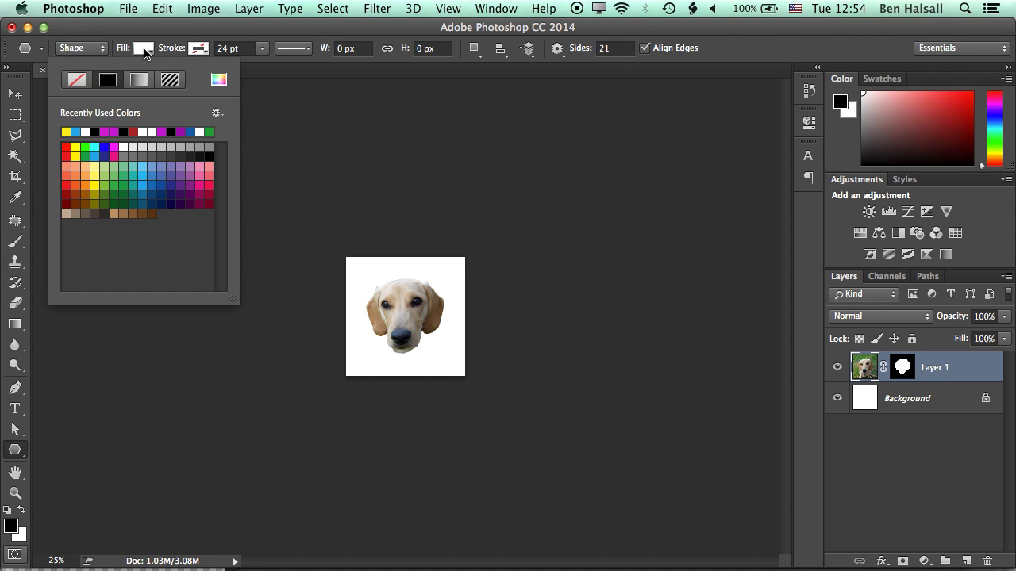
click(115, 148)
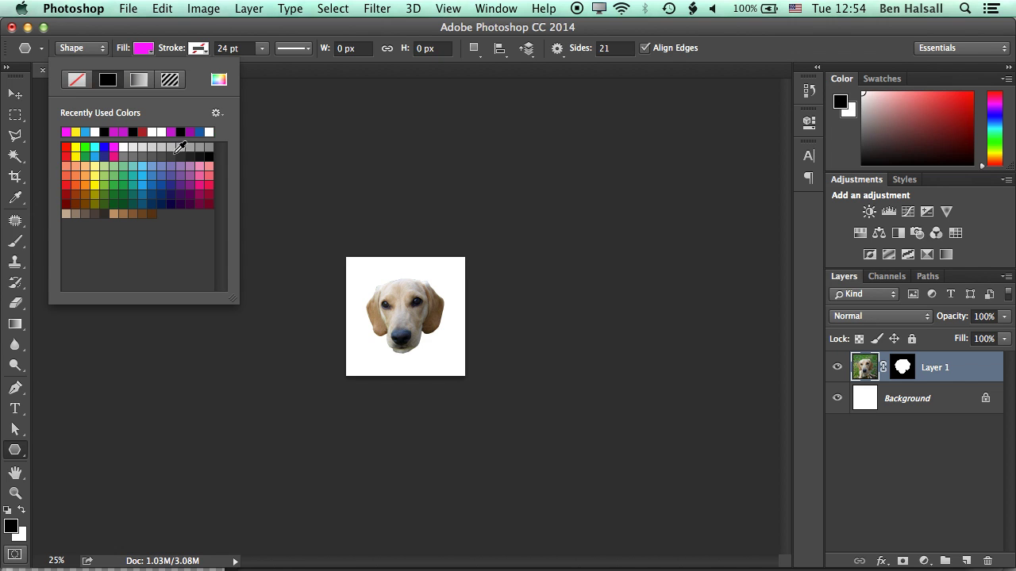
Step: Draw a large polygon and move it so it covers the whole canvas
drag(289, 206, 395, 291)
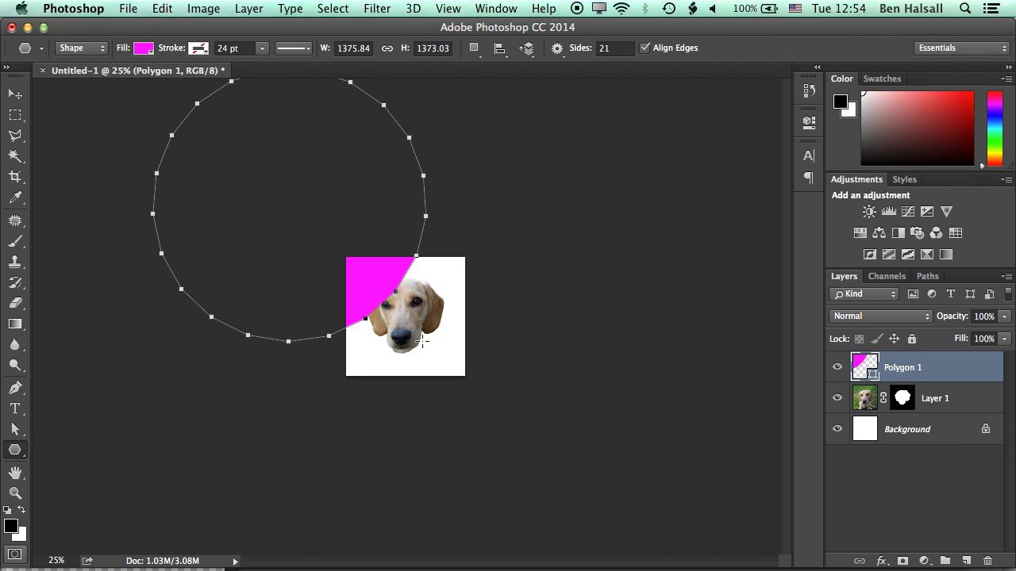
click(15, 94)
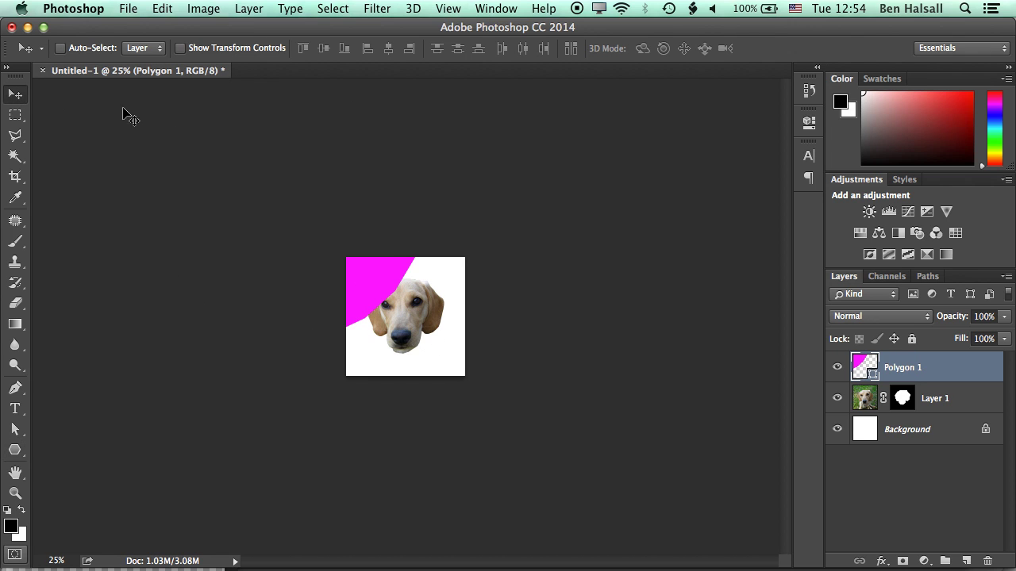
drag(298, 200, 408, 313)
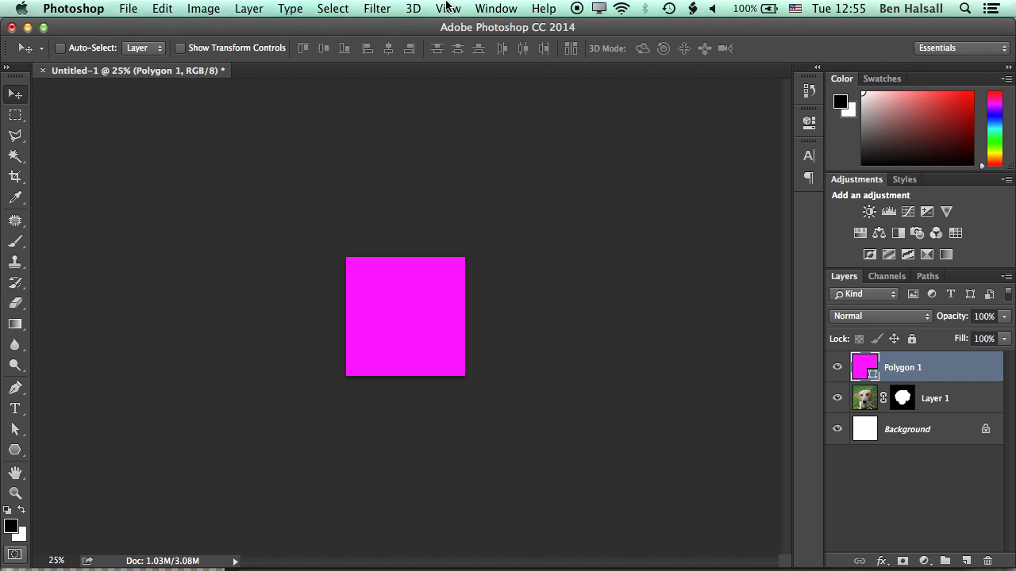
Step: Show the rulers and drag horizontal and vertical guides to cross at the canvas centre
click(447, 7)
click(516, 291)
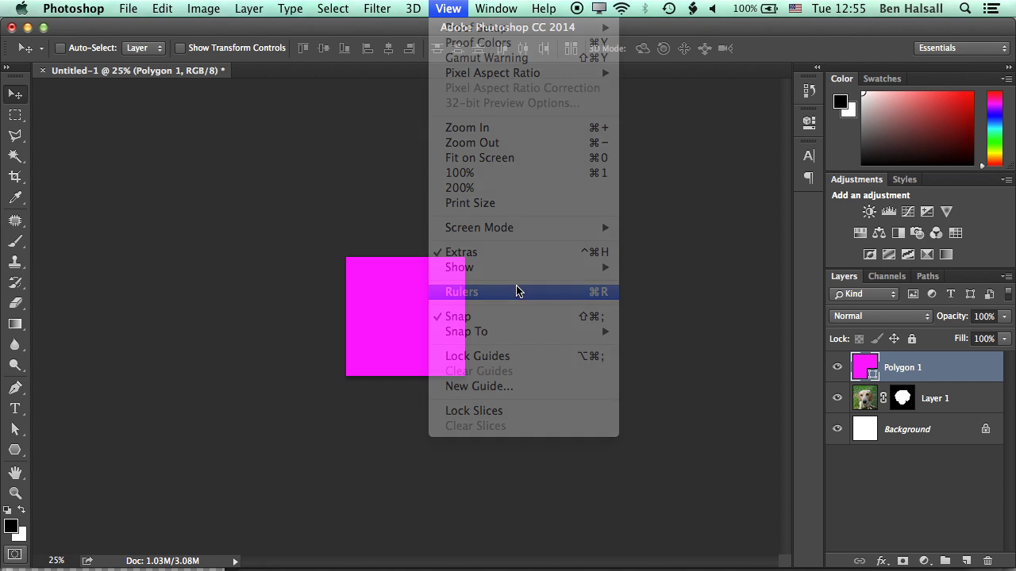
drag(409, 86, 424, 323)
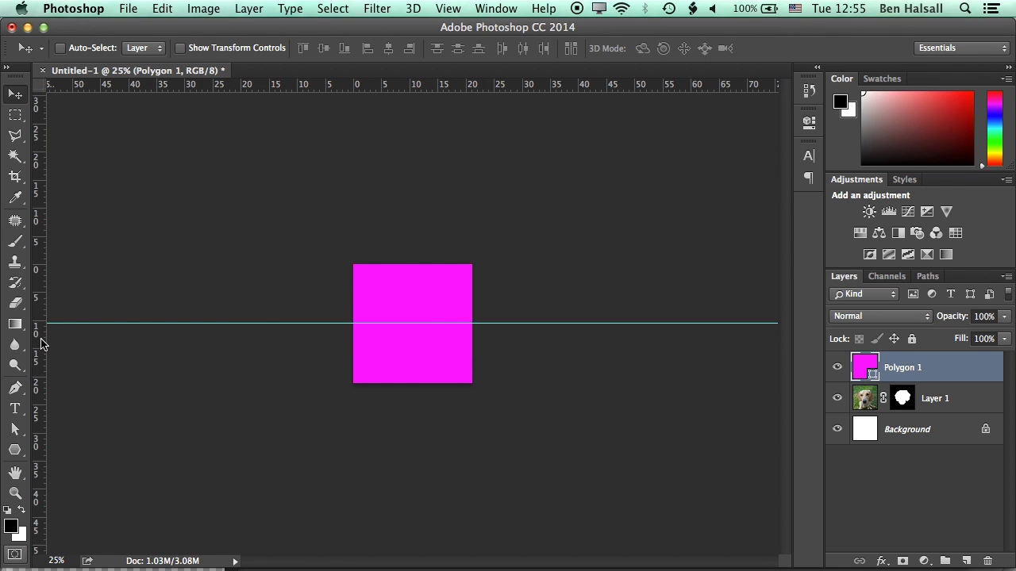
drag(41, 343, 418, 347)
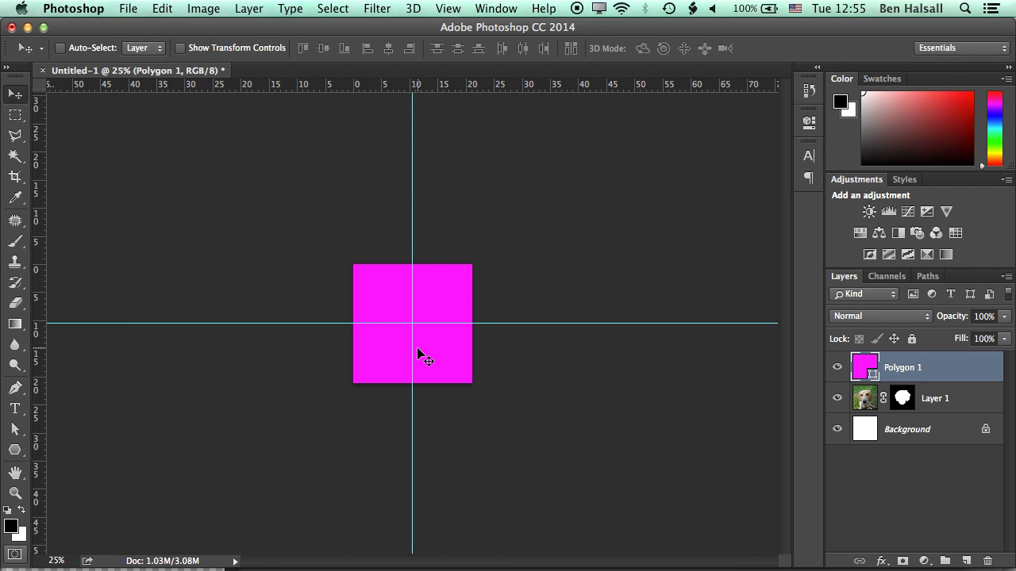
click(18, 432)
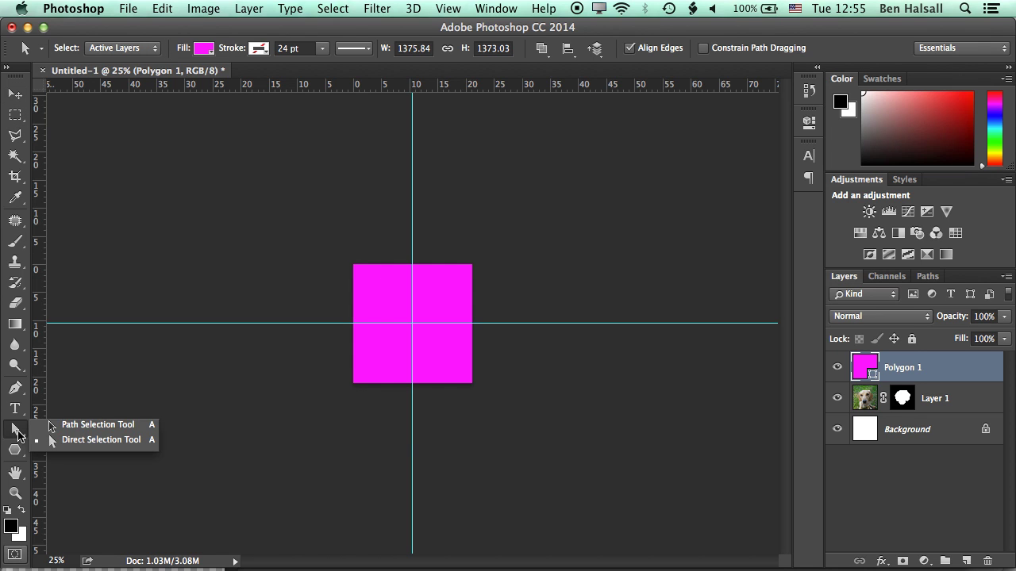
Step: Switch to the Direct Selection Tool and select the polygon path to reveal its anchor points
click(98, 441)
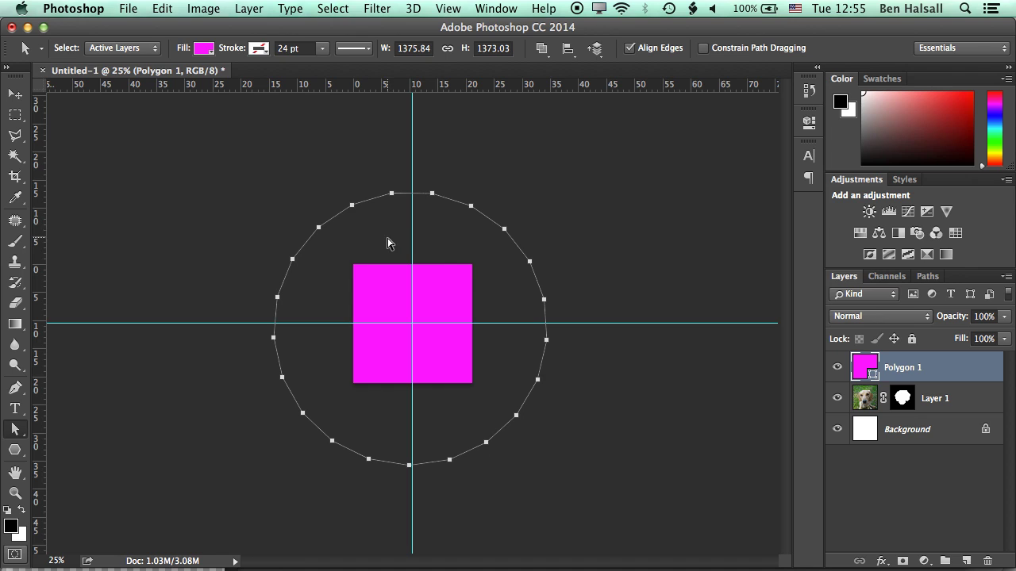
click(392, 196)
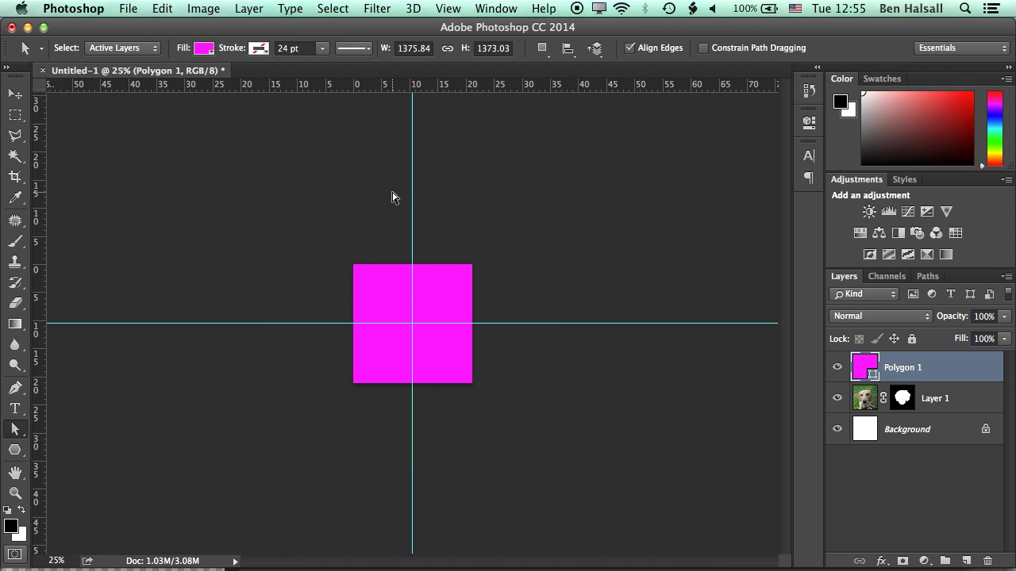
click(392, 194)
click(384, 192)
click(399, 202)
Step: Drag seven alternate anchor points into the guide intersection, then deselect the path
drag(391, 193, 412, 323)
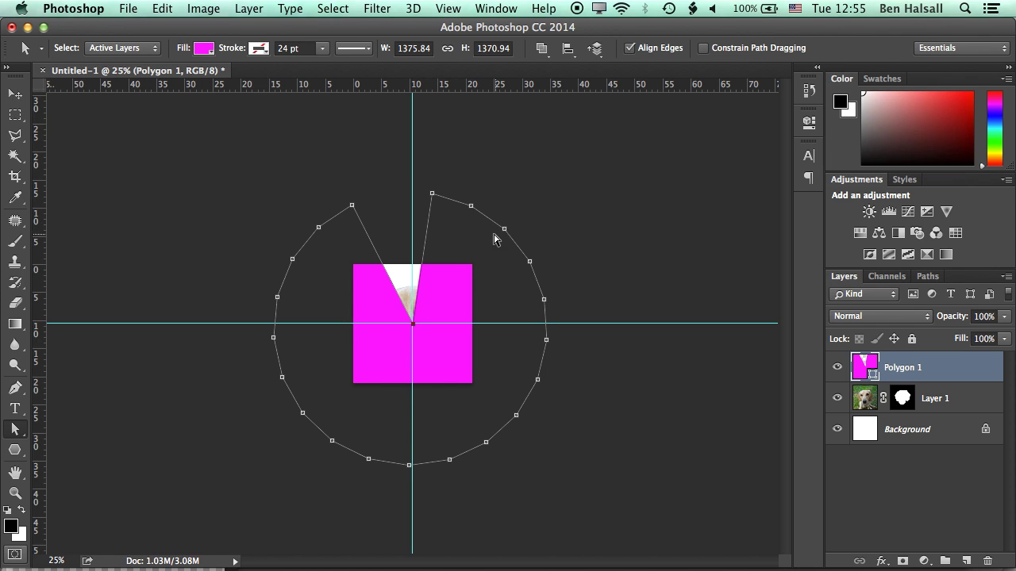
drag(504, 230, 413, 323)
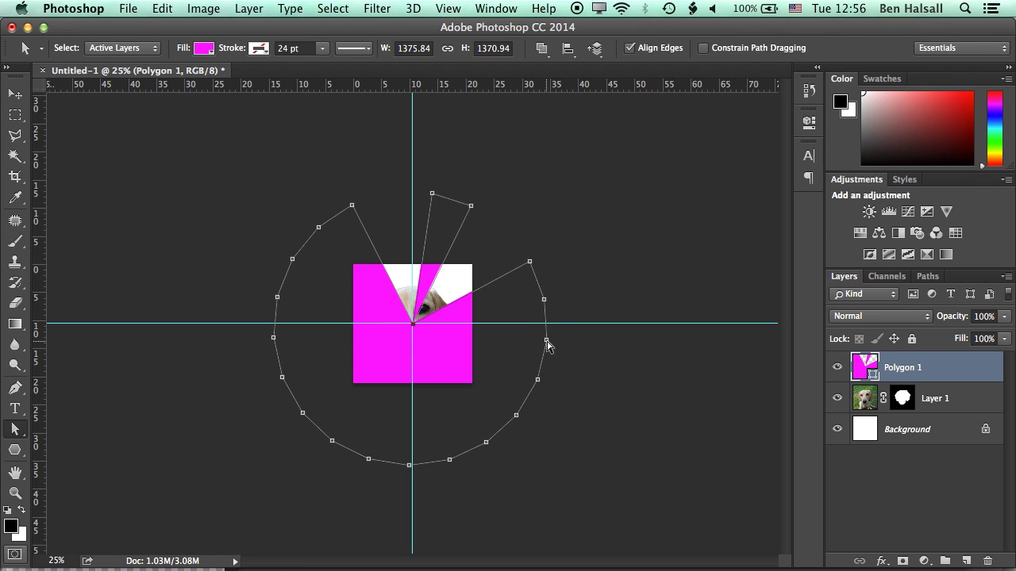
drag(547, 341, 414, 323)
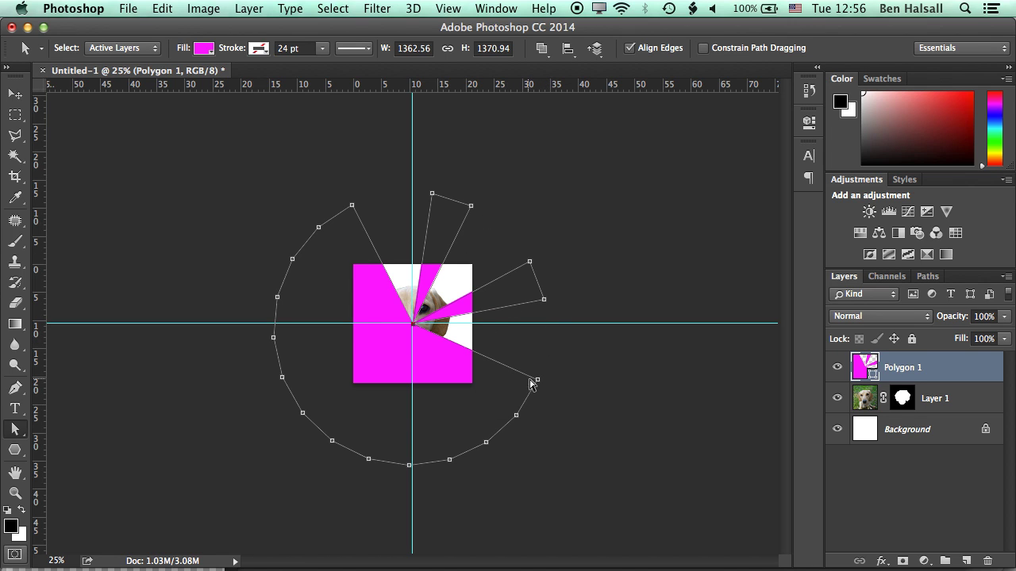
drag(487, 442, 412, 323)
drag(366, 453, 412, 323)
drag(281, 377, 412, 325)
drag(292, 259, 413, 324)
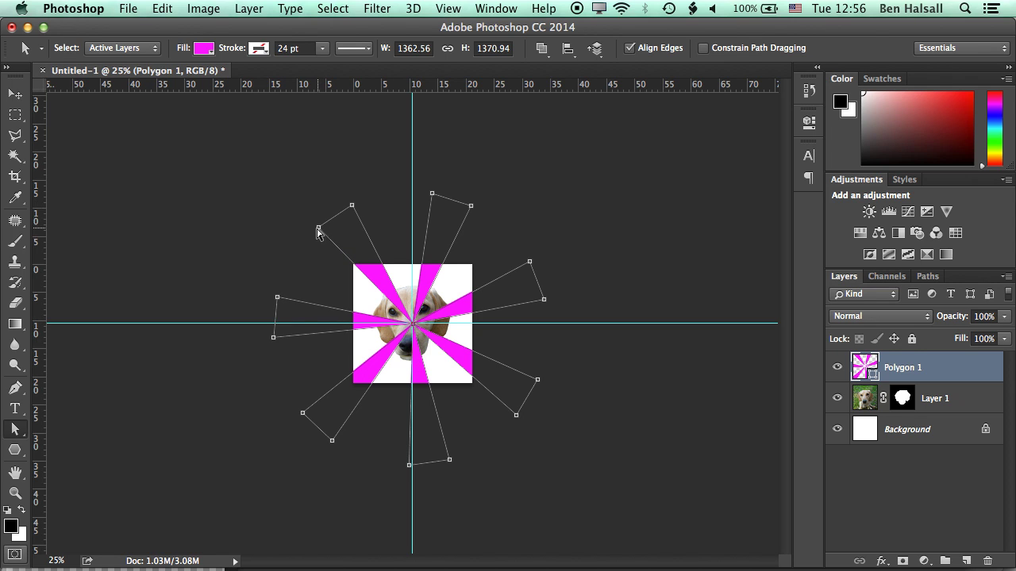
click(413, 260)
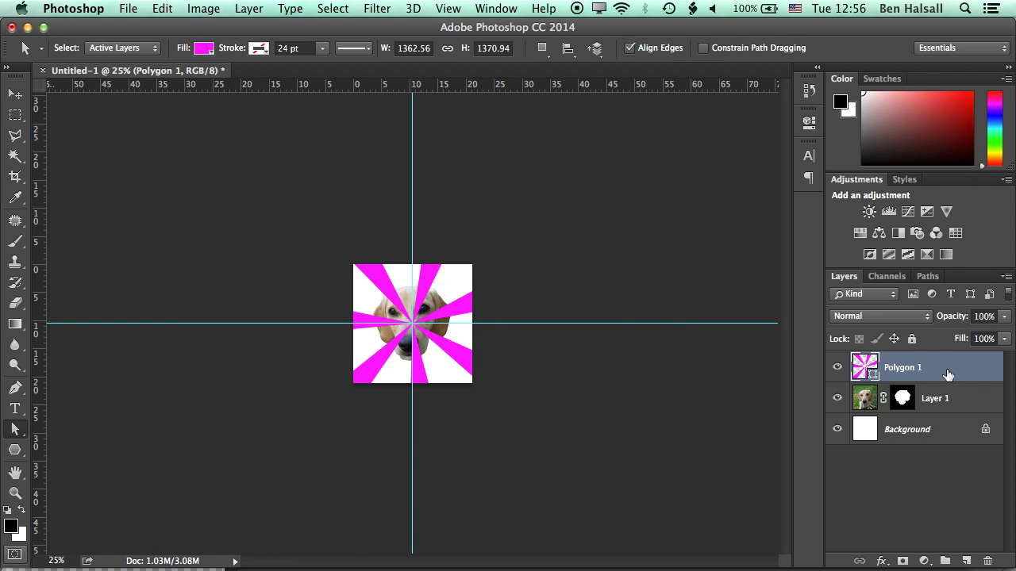
Step: Duplicate the starburst layer and change the copy's fill to blue
drag(946, 369, 967, 561)
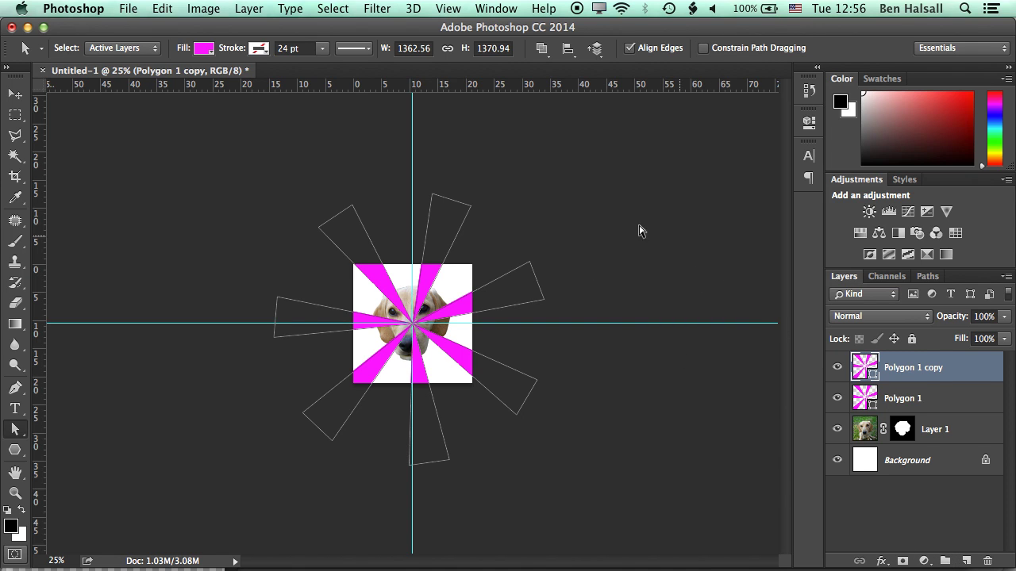
click(203, 52)
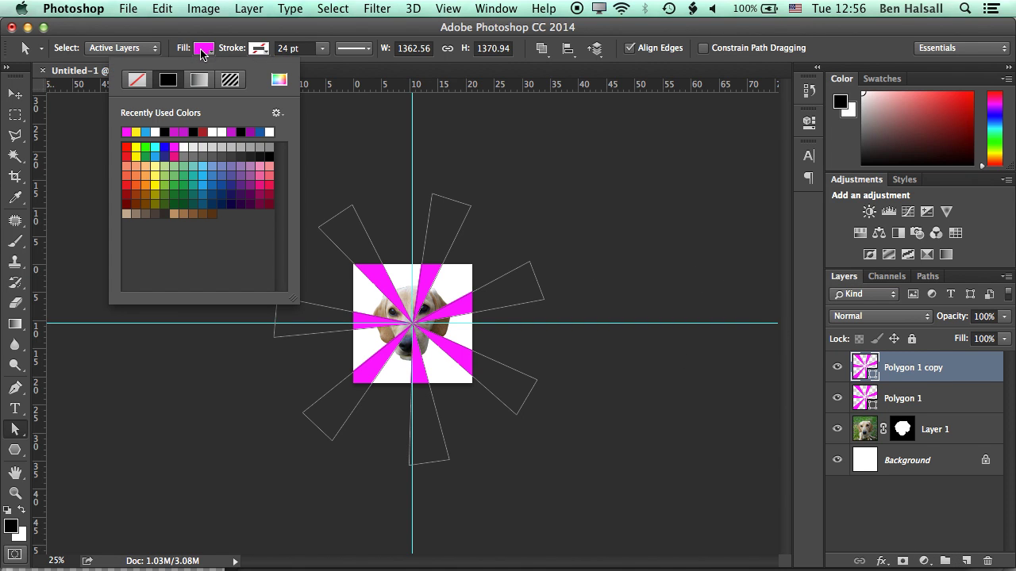
click(146, 132)
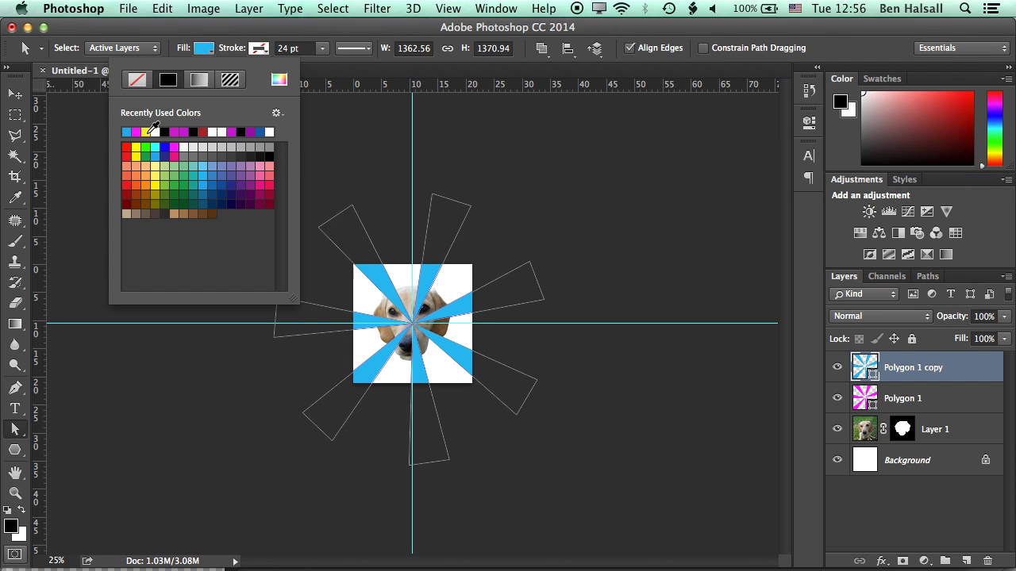
click(16, 94)
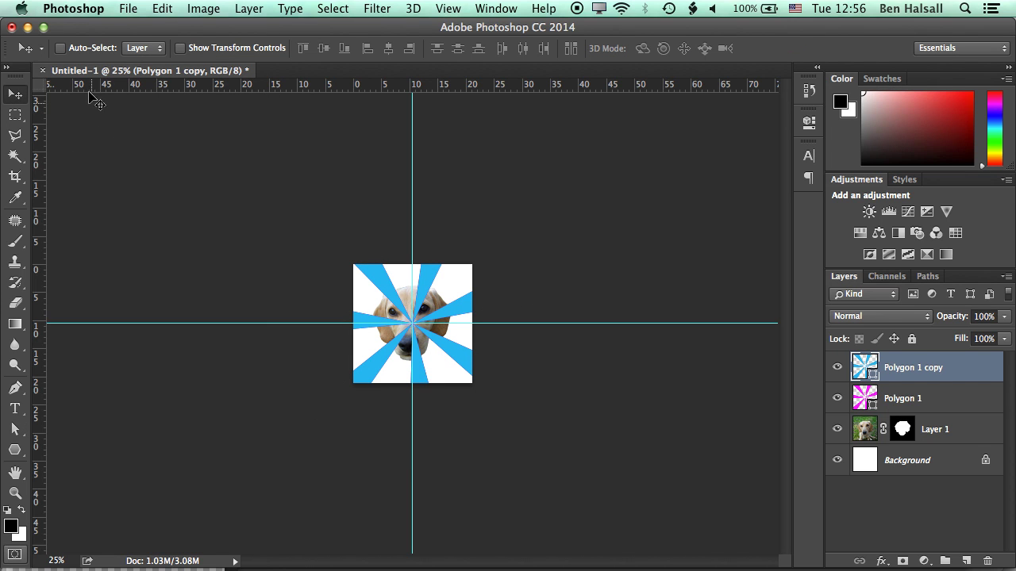
Step: Rotate the blue copy about 15° between the magenta rays, then duplicate it again
click(161, 8)
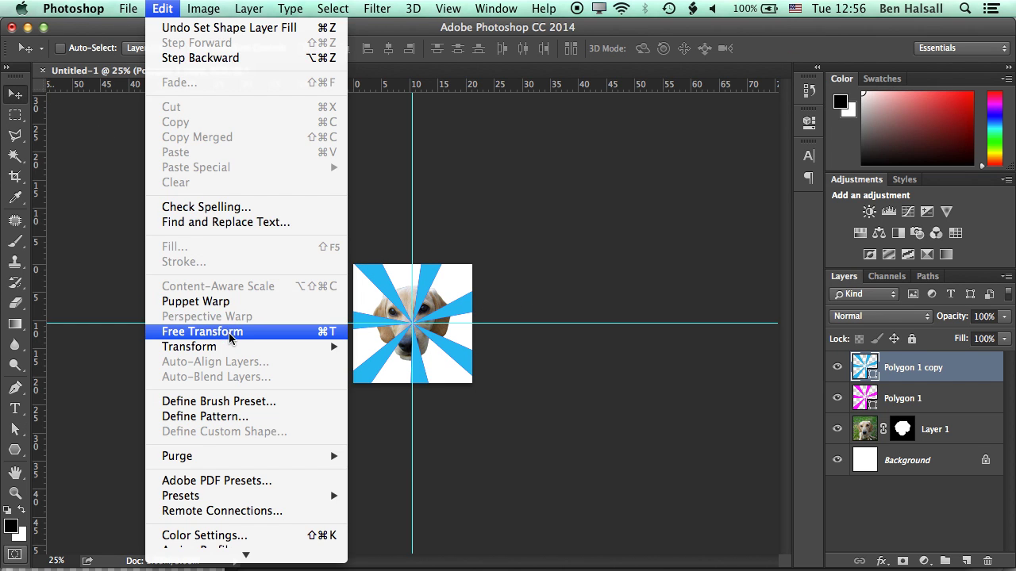
click(233, 333)
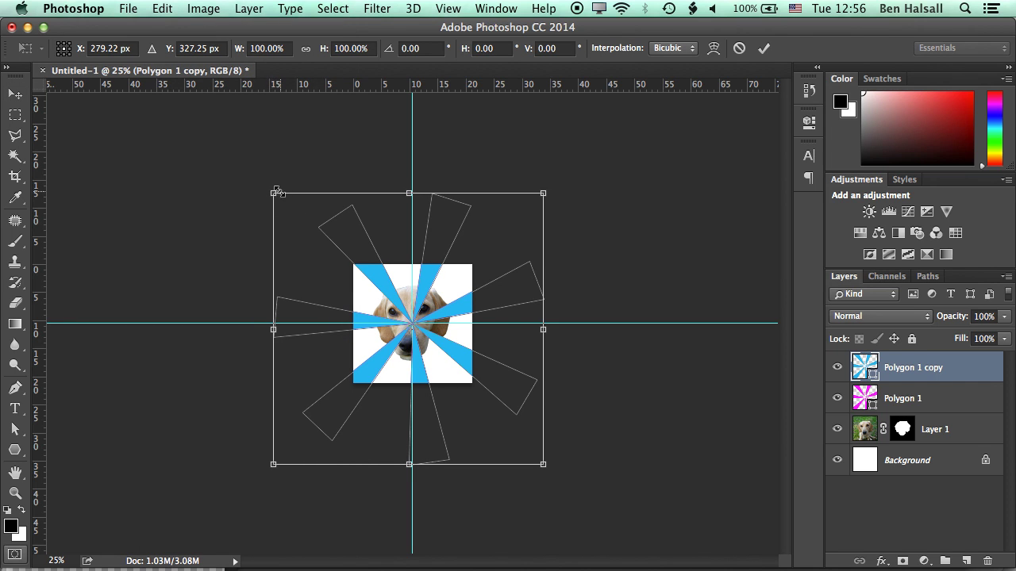
drag(264, 187, 321, 181)
key(Return)
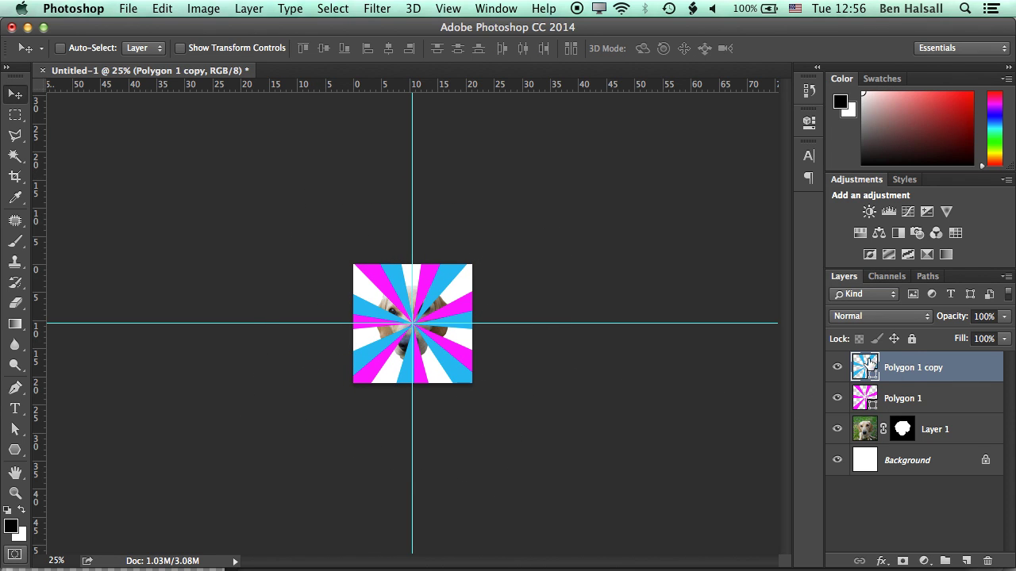
drag(909, 369, 967, 561)
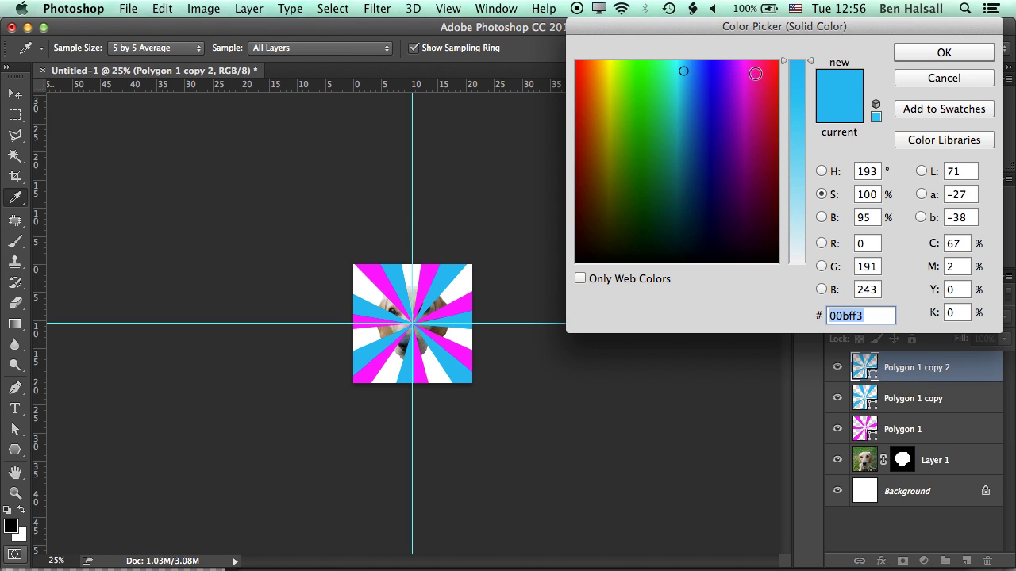
Step: Change the third starburst copy's fill colour to yellow f2ef00
click(757, 103)
drag(757, 102, 609, 69)
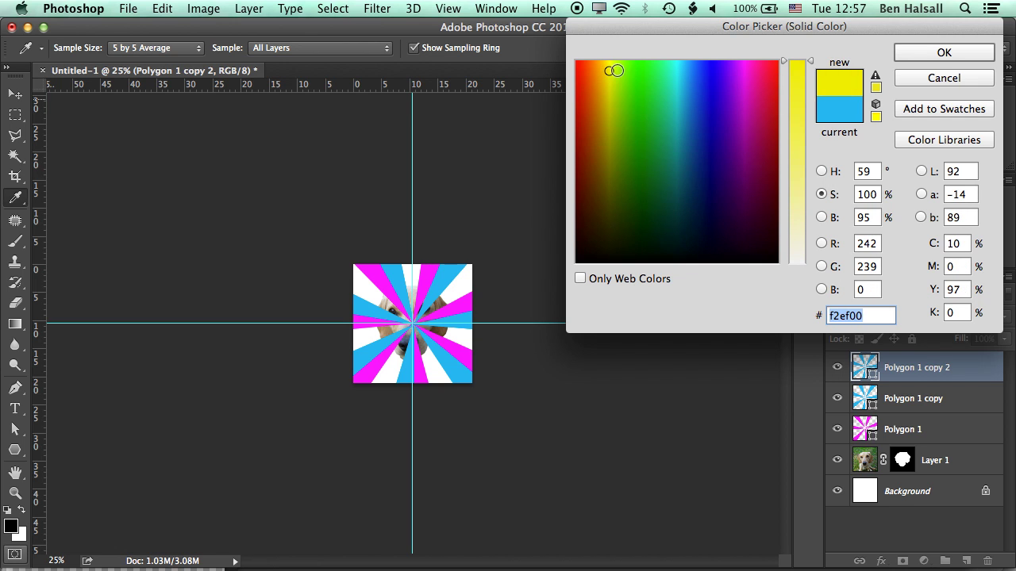
click(917, 52)
Step: Free-transform the yellow starburst, rotating it about 14.25° and nudging it slightly up
click(163, 9)
click(204, 331)
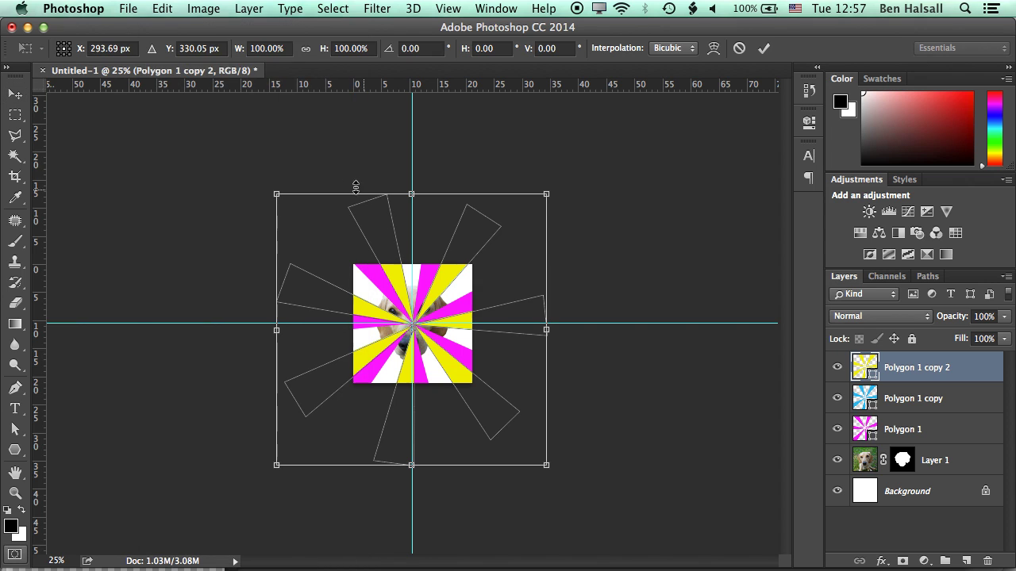
drag(262, 181, 320, 173)
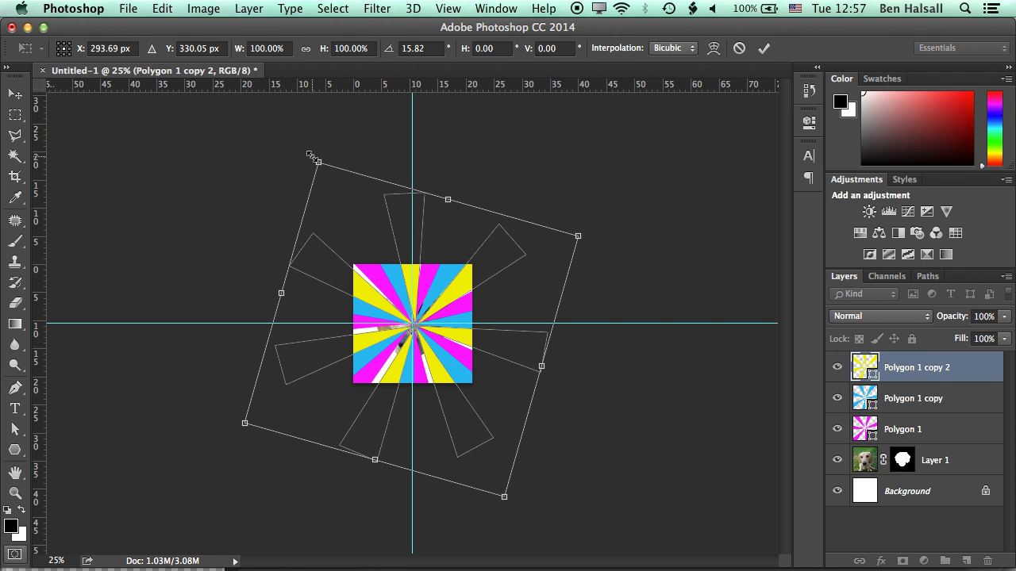
drag(417, 209, 401, 221)
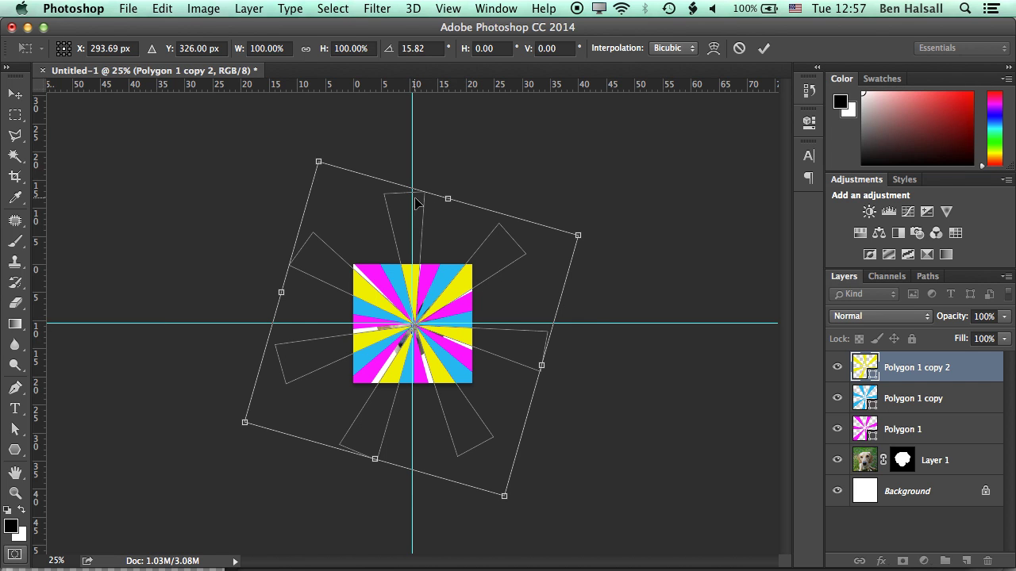
drag(306, 151, 302, 146)
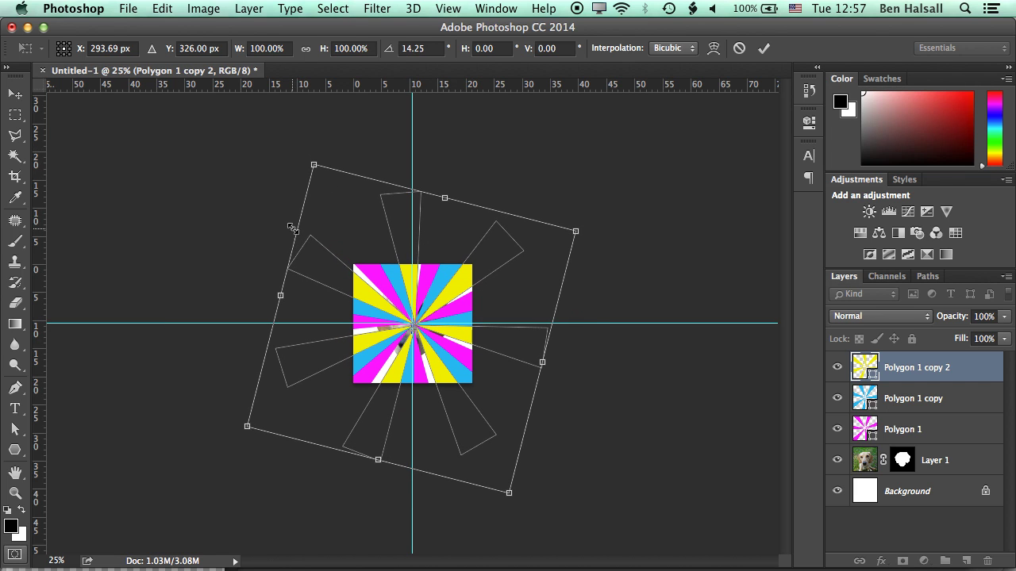
click(15, 428)
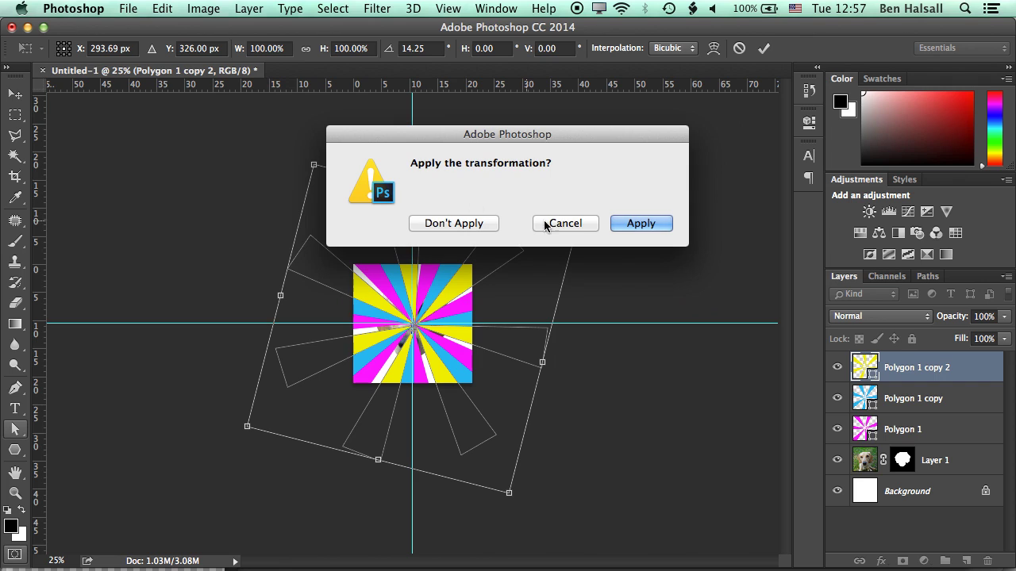
Step: Apply the rotation and drag the yellow star's points outward to cover the white wedges
click(641, 223)
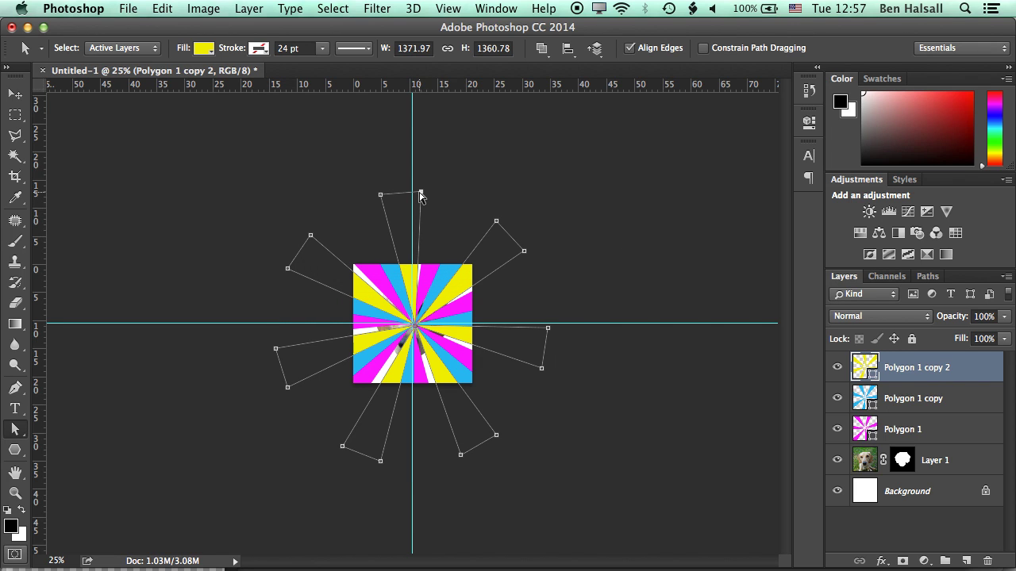
drag(421, 193, 429, 192)
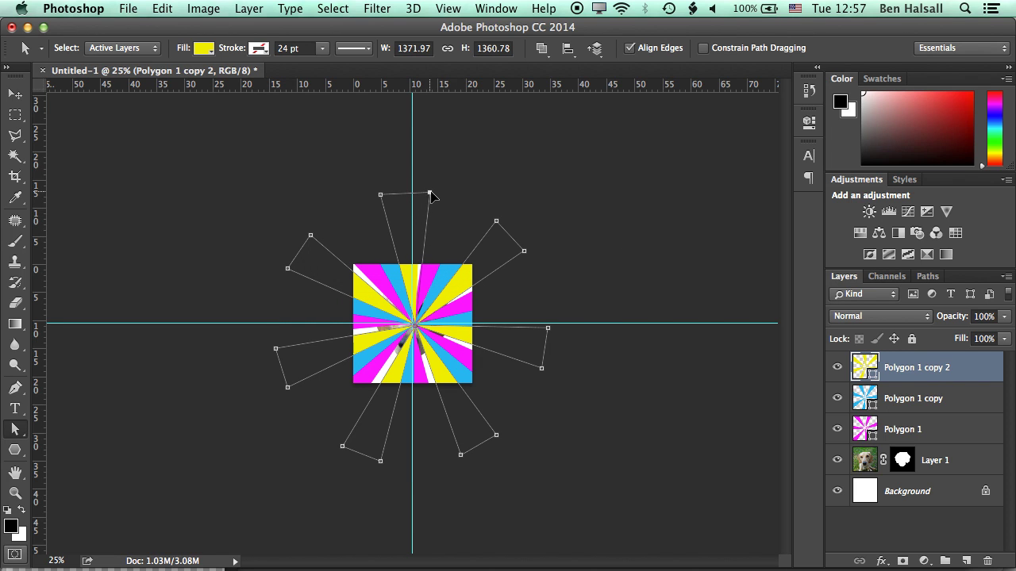
drag(524, 251, 533, 262)
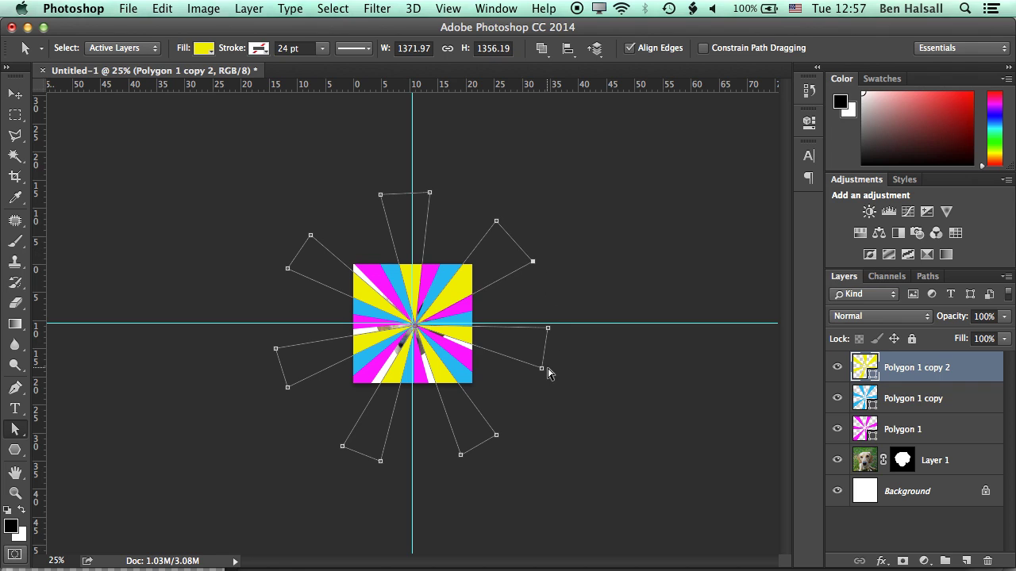
drag(541, 370, 533, 383)
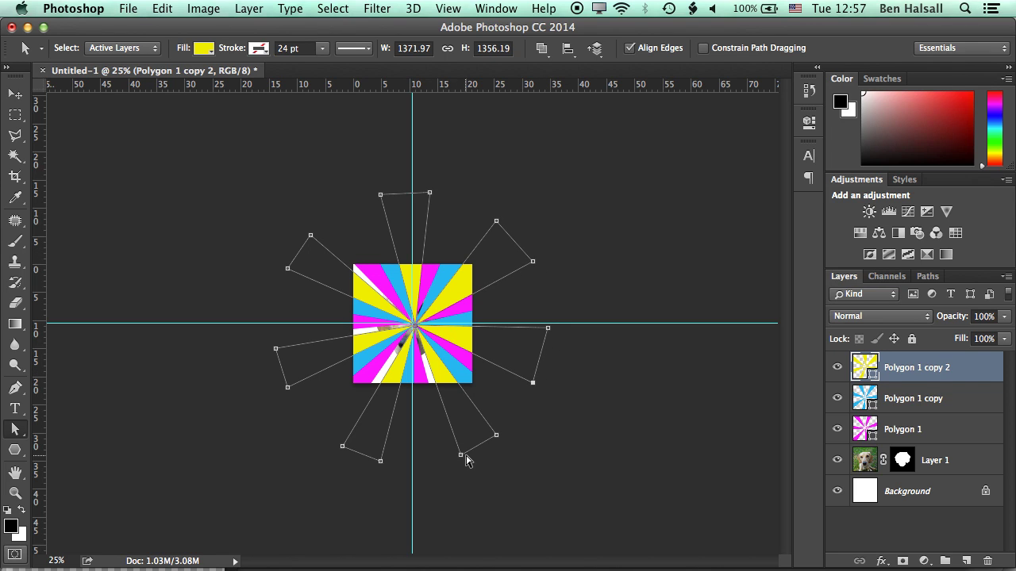
drag(460, 457, 441, 462)
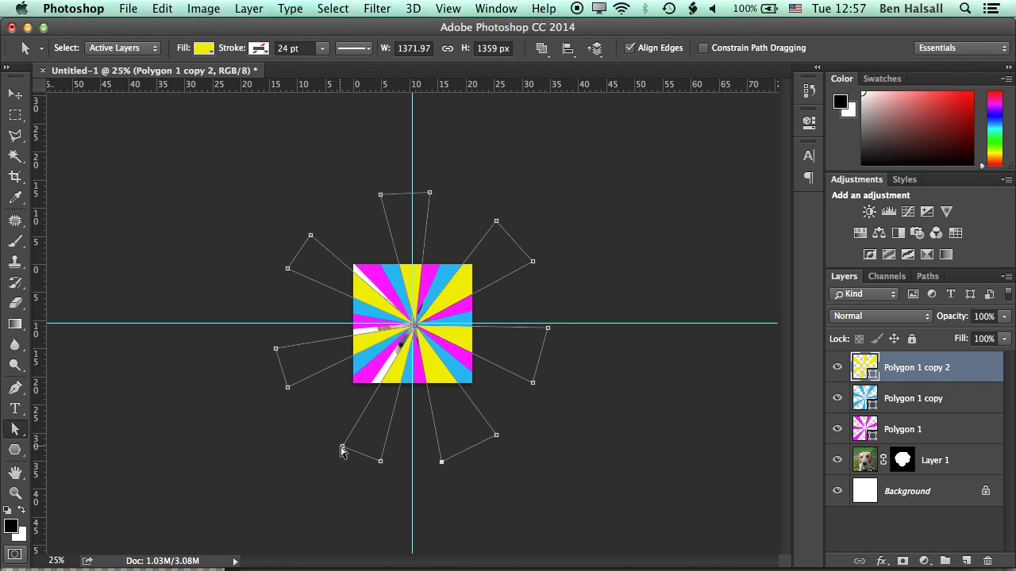
drag(341, 449, 325, 436)
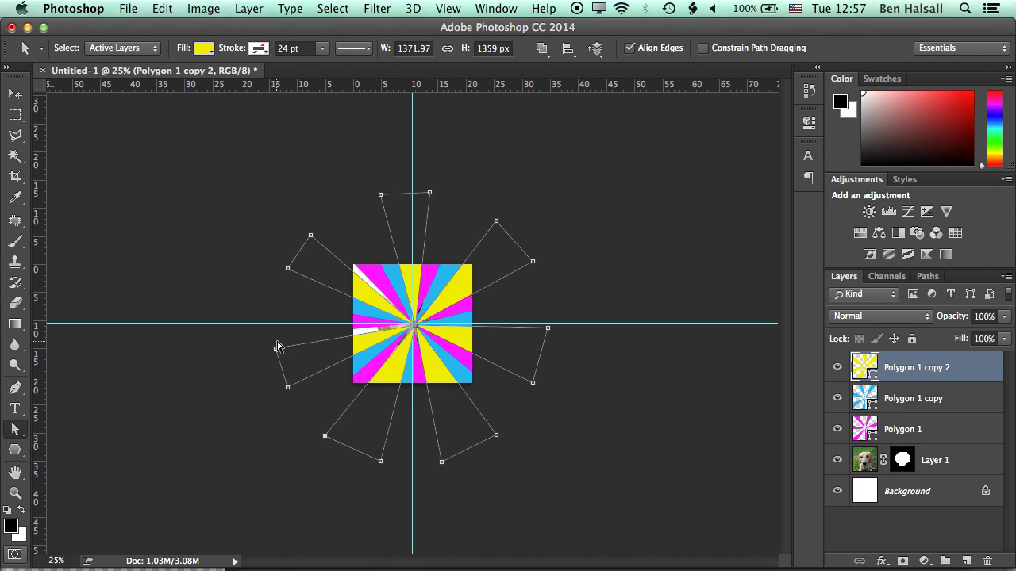
drag(275, 348, 272, 331)
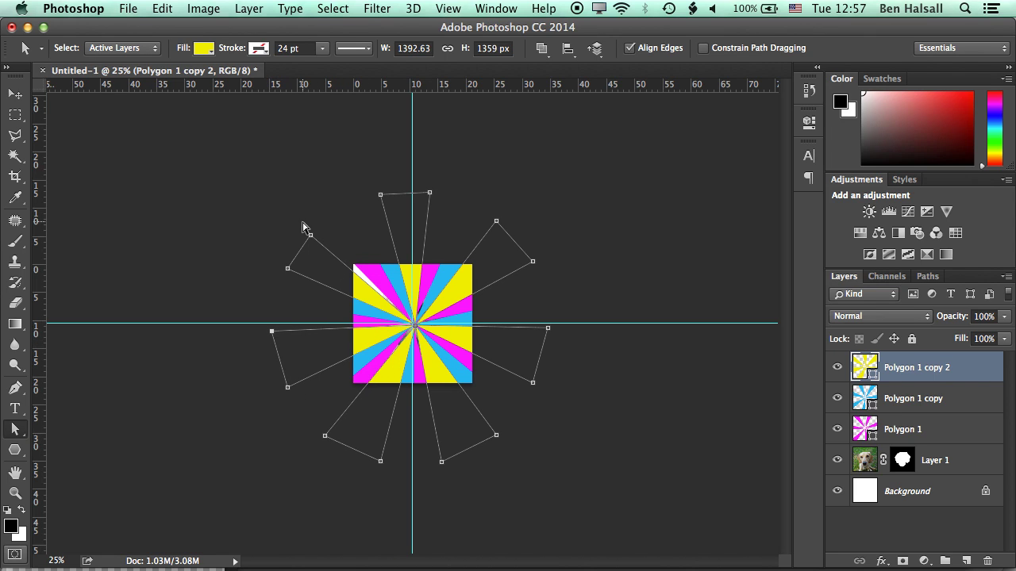
drag(311, 236, 322, 228)
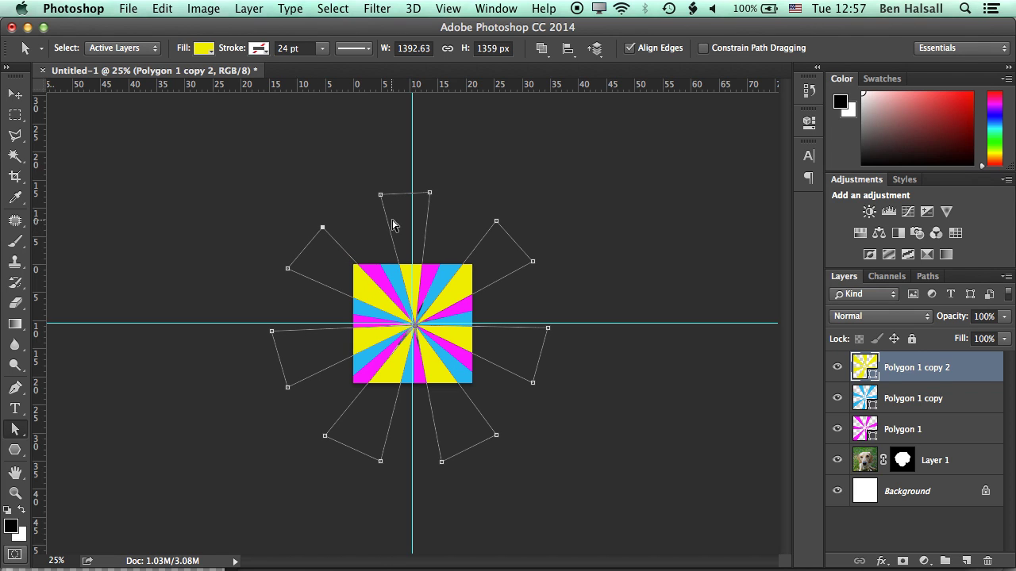
Step: Move the dog-head layer above all starburst layers and fit the image in the window
click(445, 198)
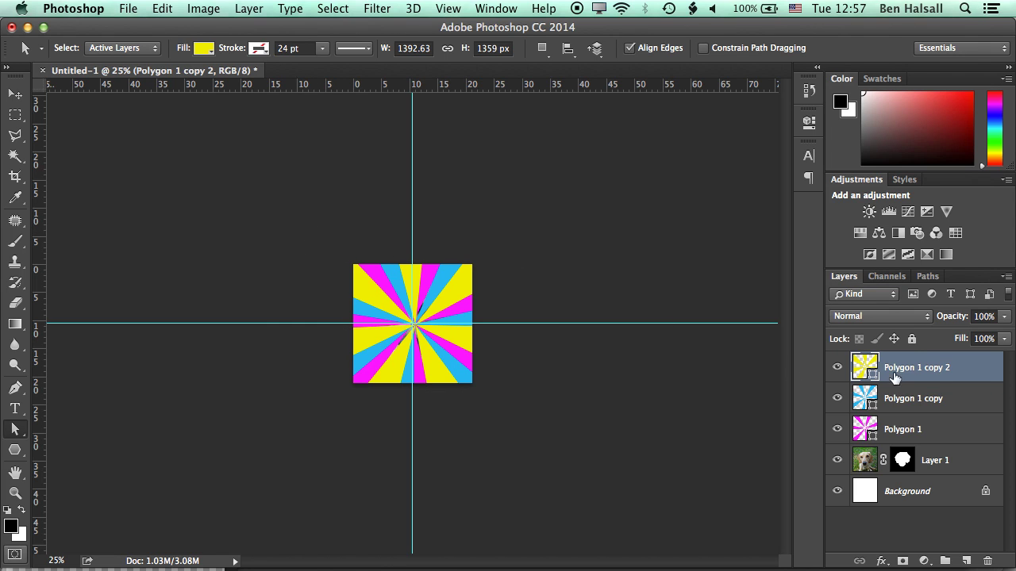
drag(962, 460, 952, 369)
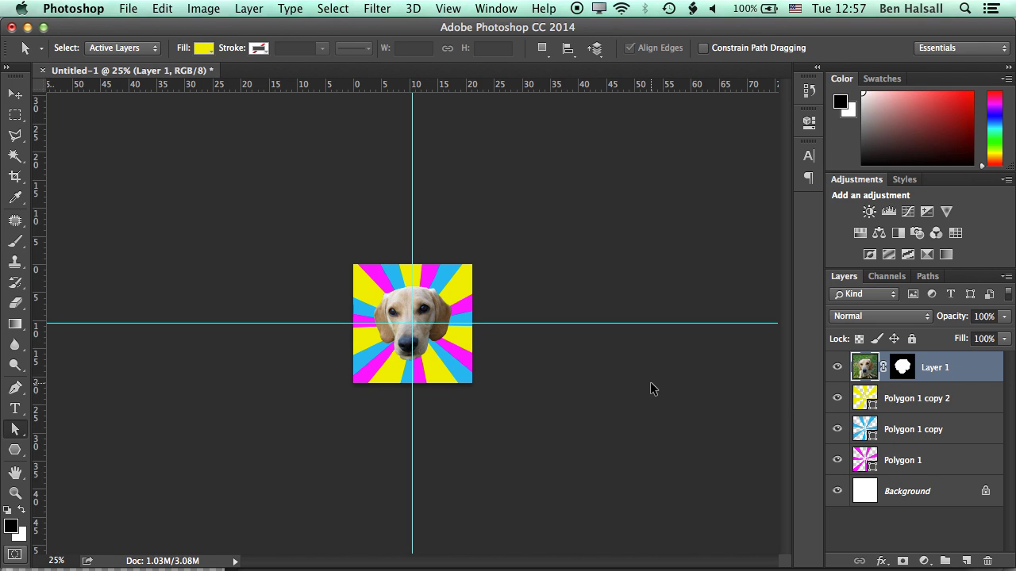
key(super+0)
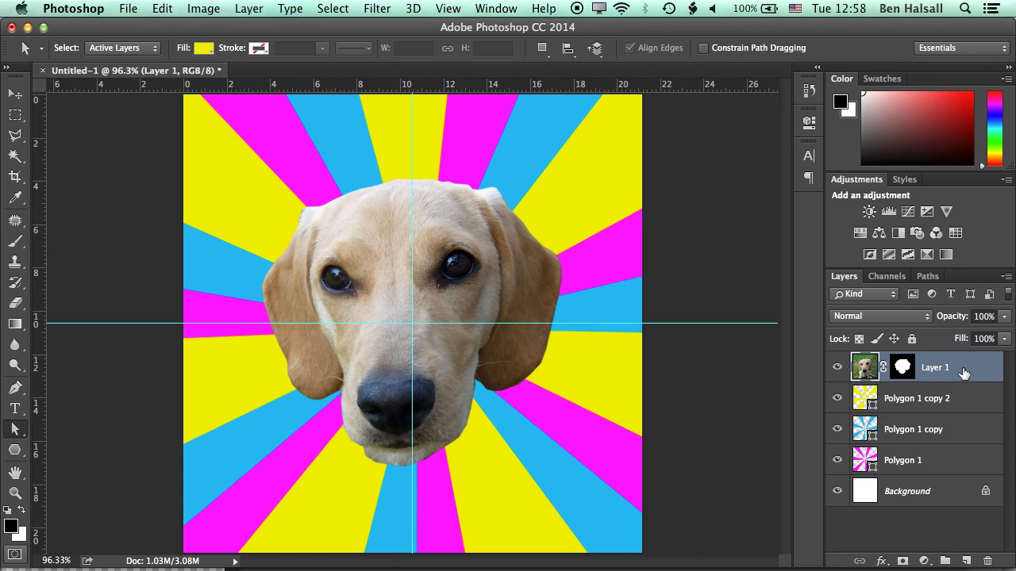
Step: Give the dog head a Multiply drop shadow: 75% opacity, 0 px distance, 81 px size
click(883, 562)
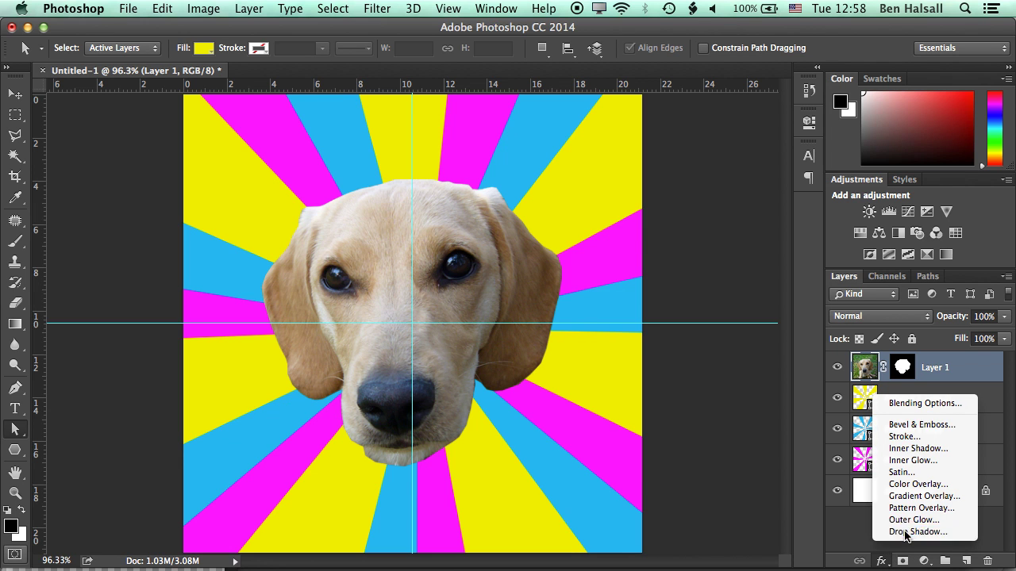
click(906, 537)
drag(426, 75, 769, 85)
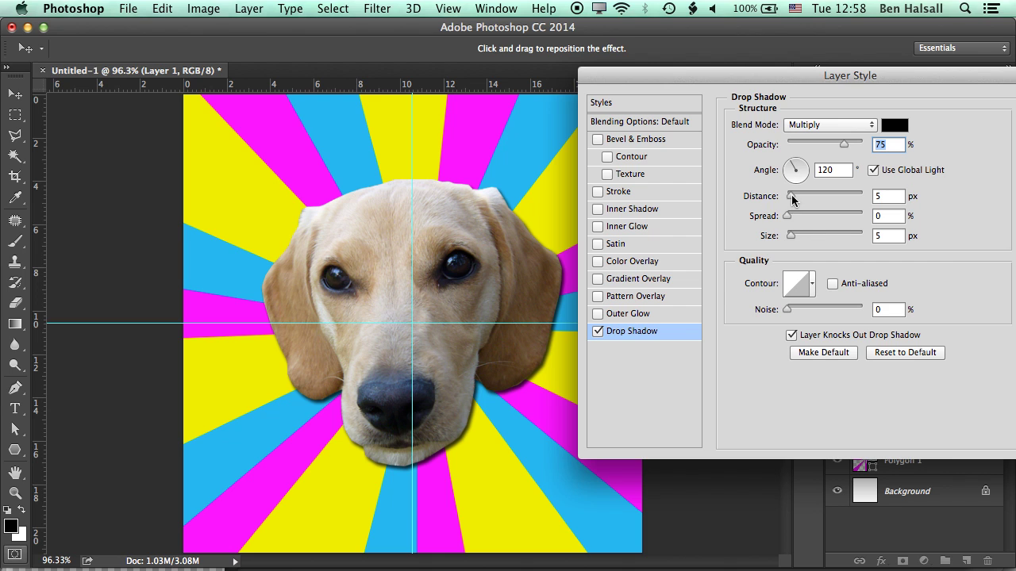
drag(790, 196, 767, 201)
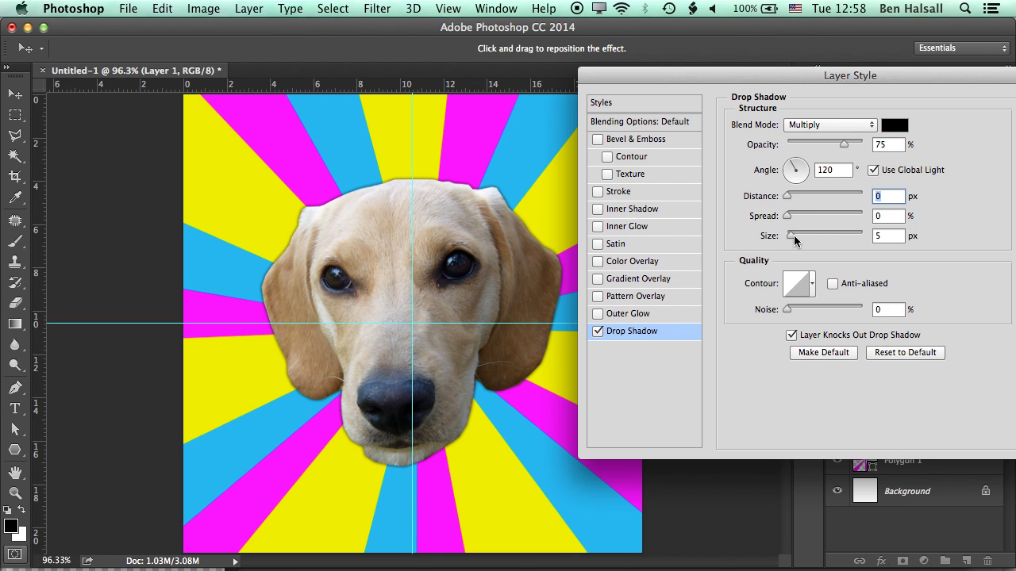
drag(793, 236, 813, 235)
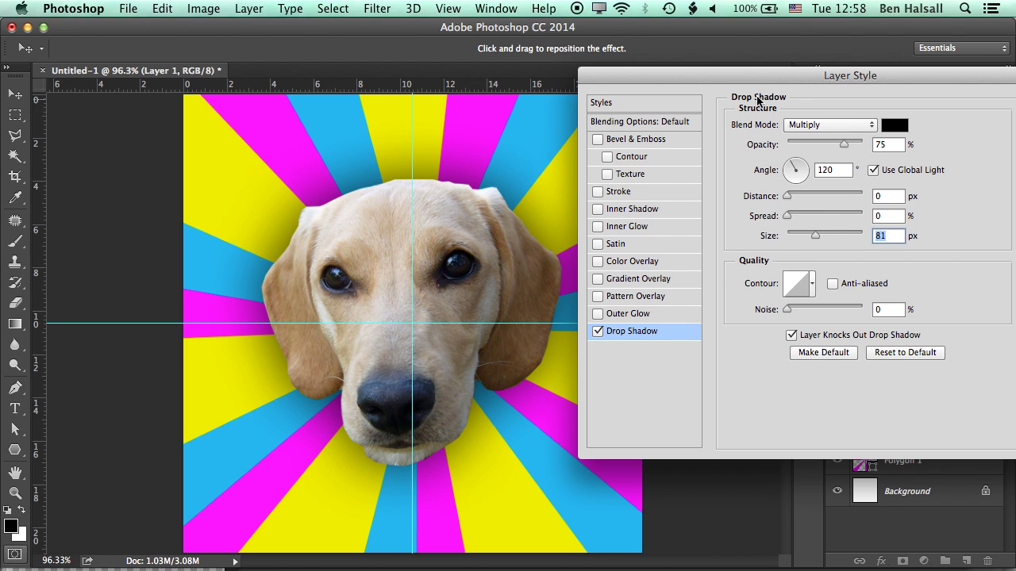
drag(801, 77, 669, 79)
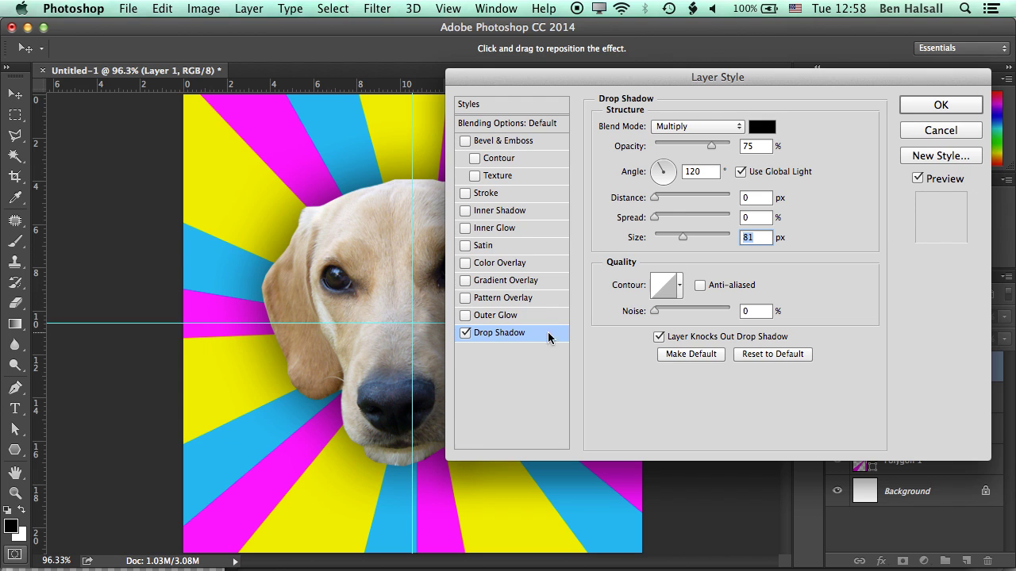
click(938, 105)
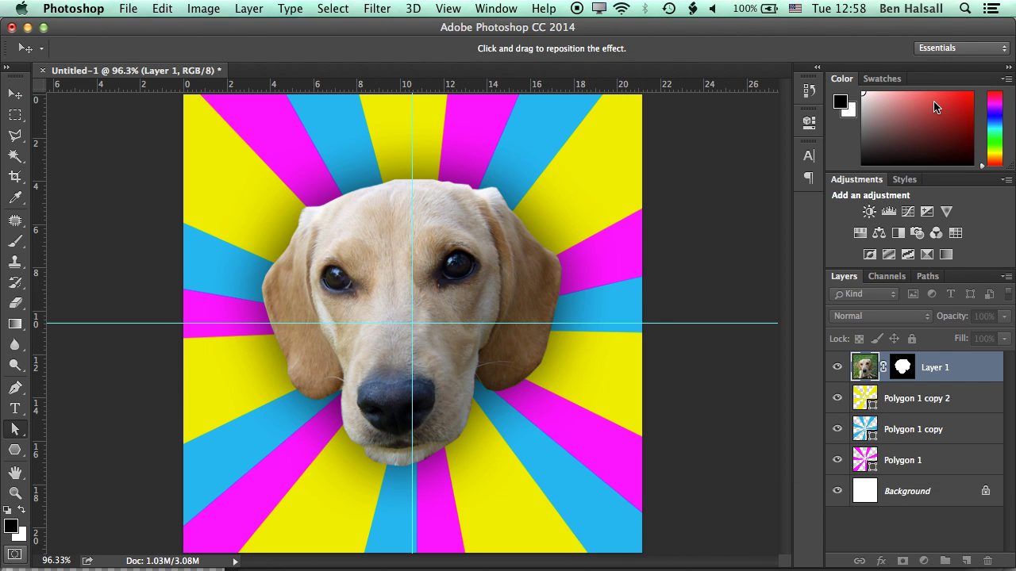
Step: Type 'LEARN' in white 78 pt Impact across the top of the image
click(16, 409)
drag(205, 105, 623, 189)
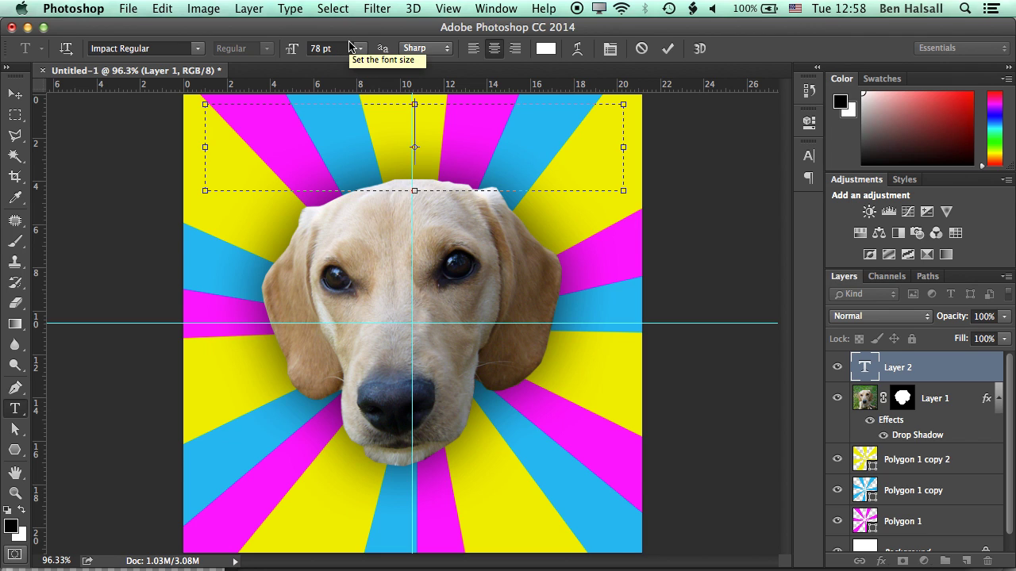
text(LEARN)
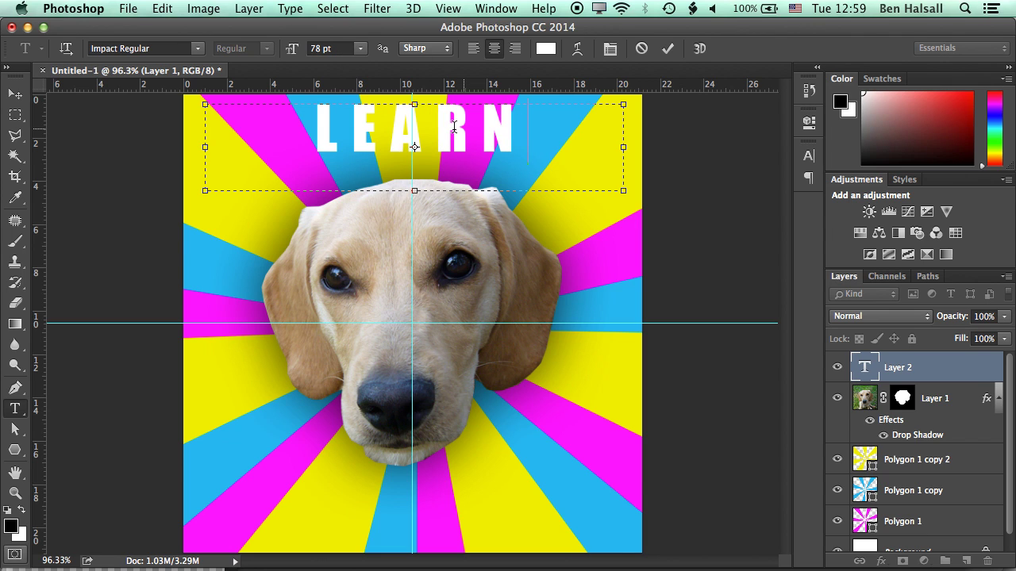
key(ctrl+Return)
key(v)
drag(449, 127, 449, 139)
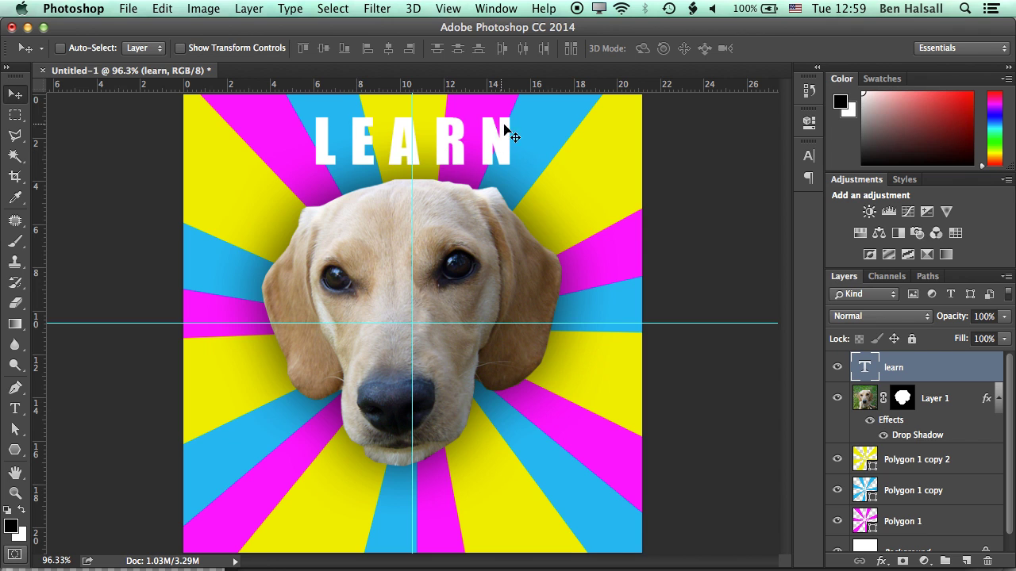
Step: Outline the LEARN text with a 3 px black outside stroke, then duplicate its layer
click(881, 561)
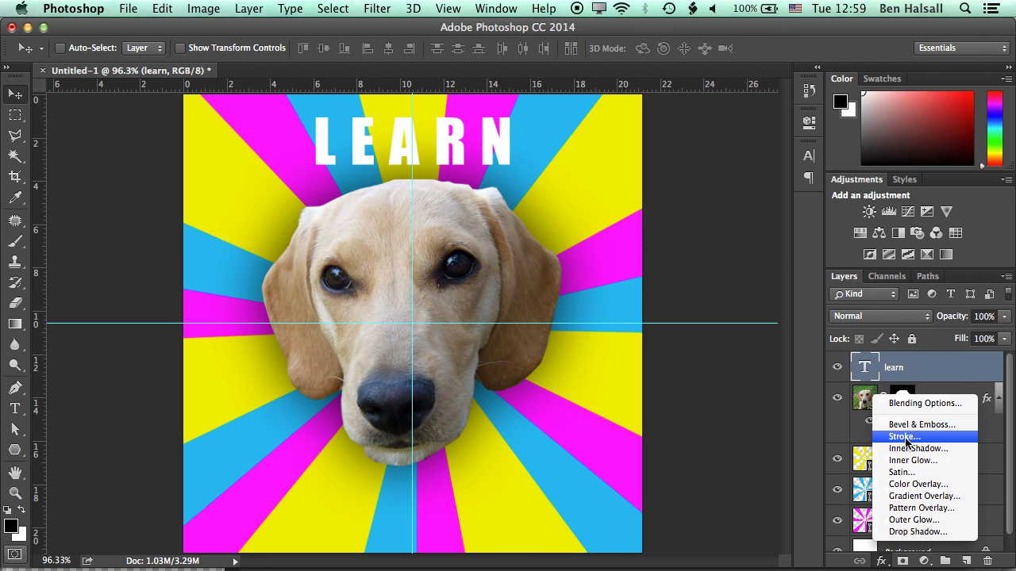
click(904, 438)
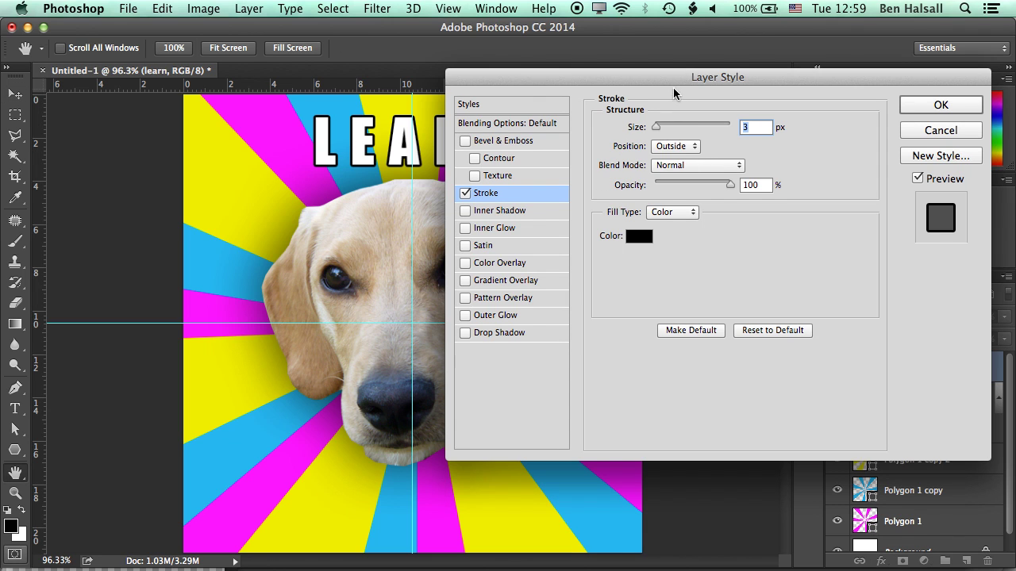
drag(673, 94, 702, 151)
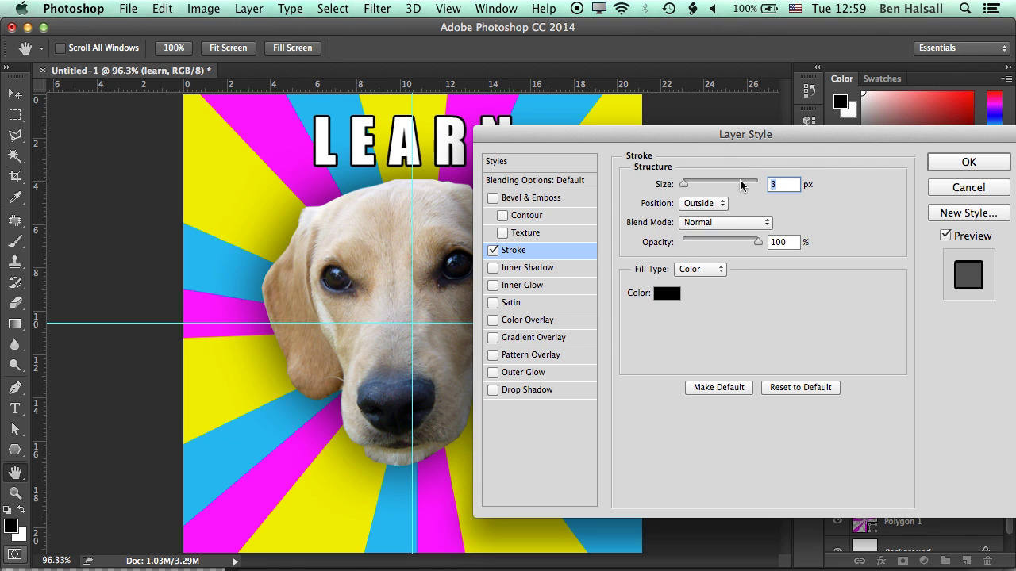
click(962, 163)
drag(934, 374, 966, 561)
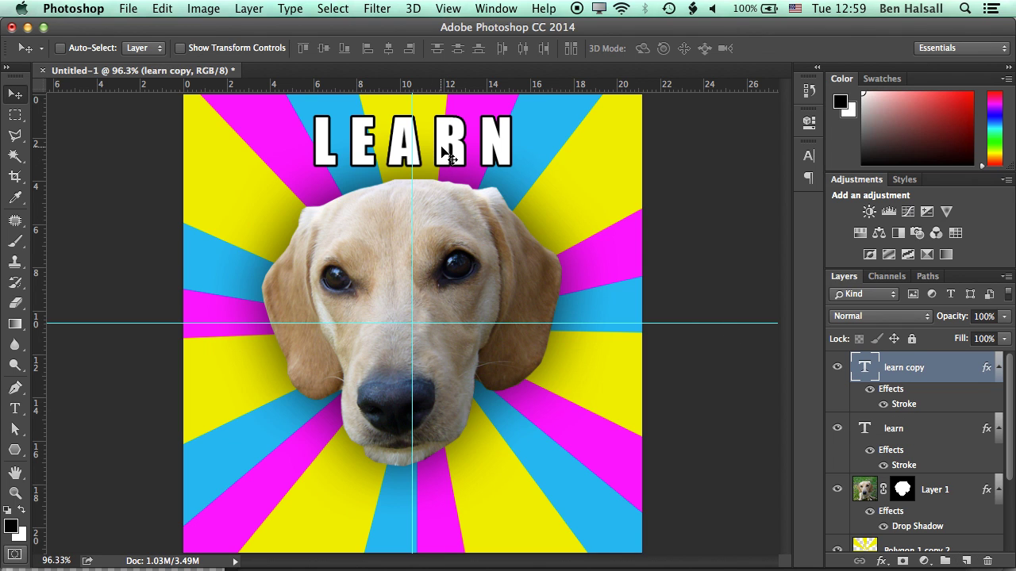
Step: Move the LEARN copy to the bottom and change its text to 'PHOTOSHOP'
drag(445, 153, 427, 509)
click(14, 408)
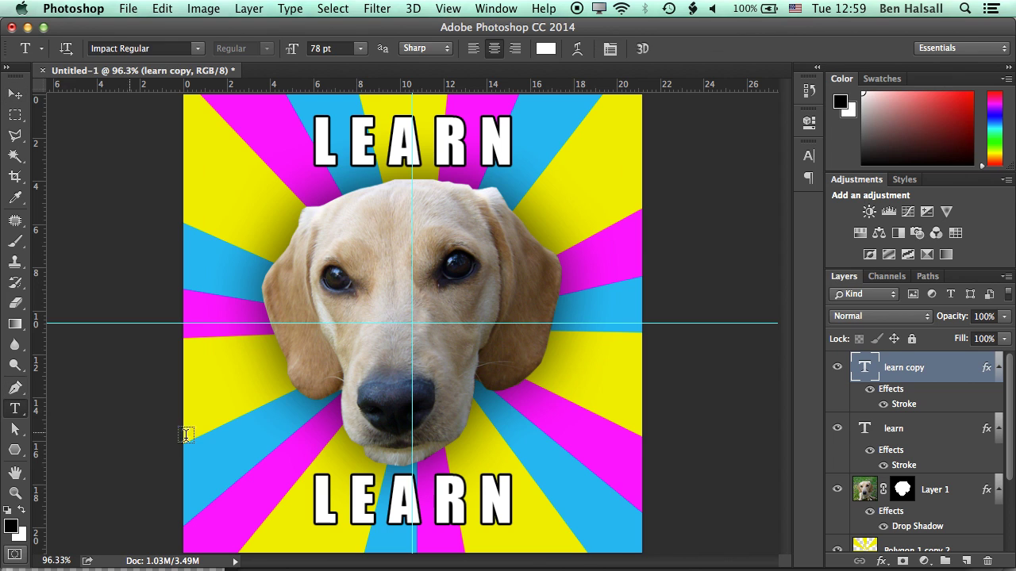
double_click(320, 494)
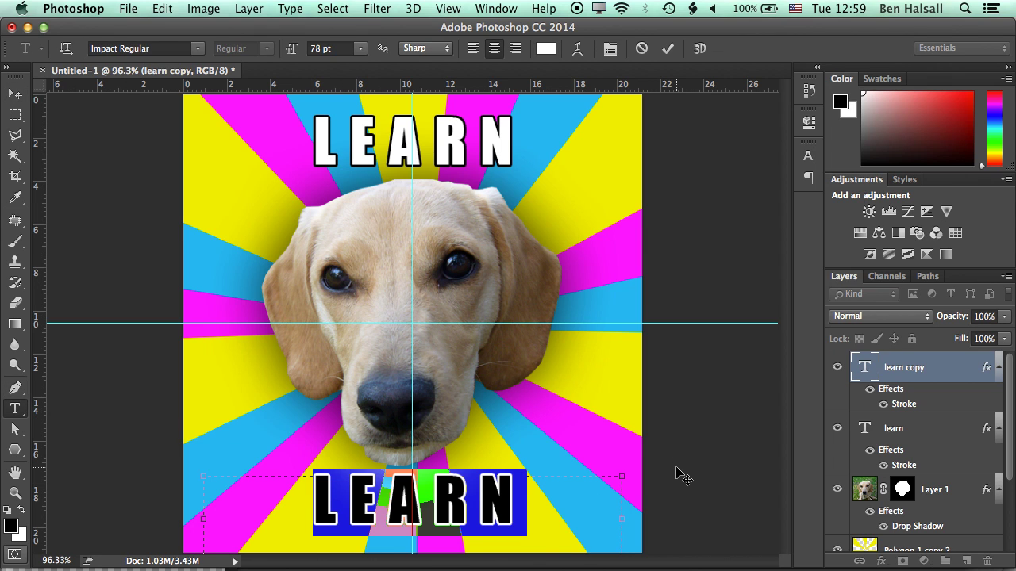
text(PHOTOSHOP)
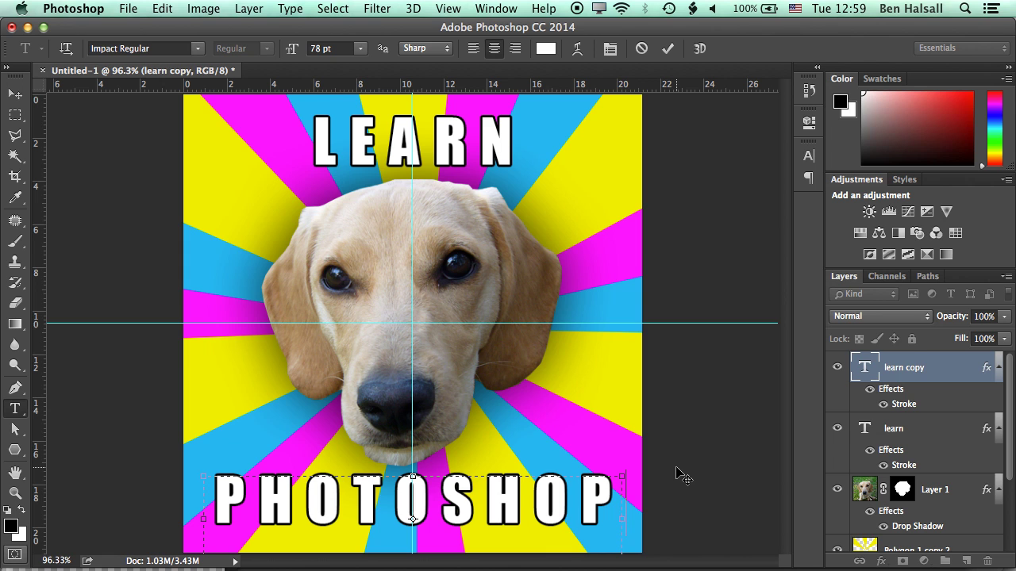
key(super+Return)
key(v)
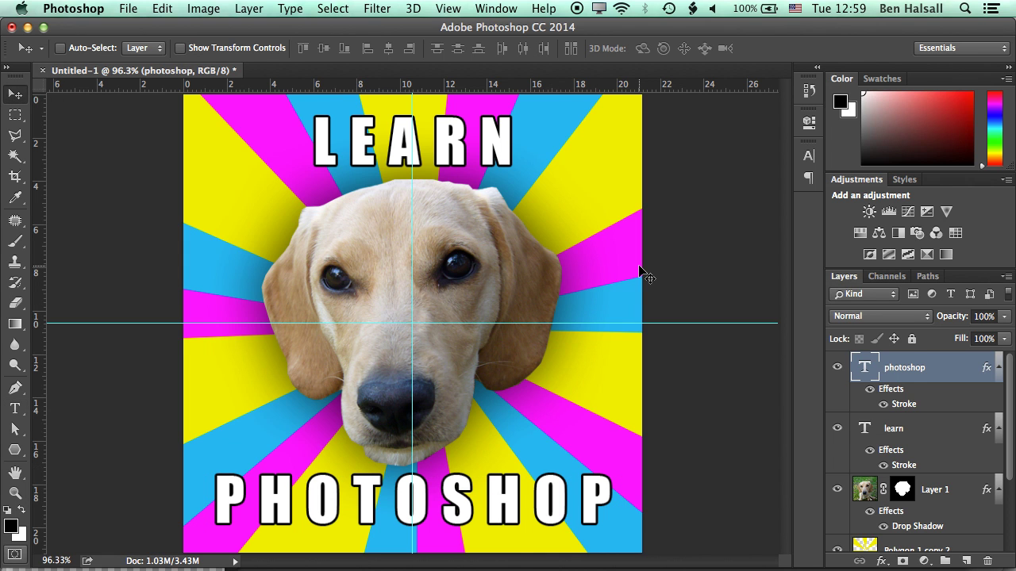
Step: Zoom to view the whole meme and hide the guides
key(super+minus)
key(super+minus)
key(super+minus)
key(super+minus)
key(super+equal)
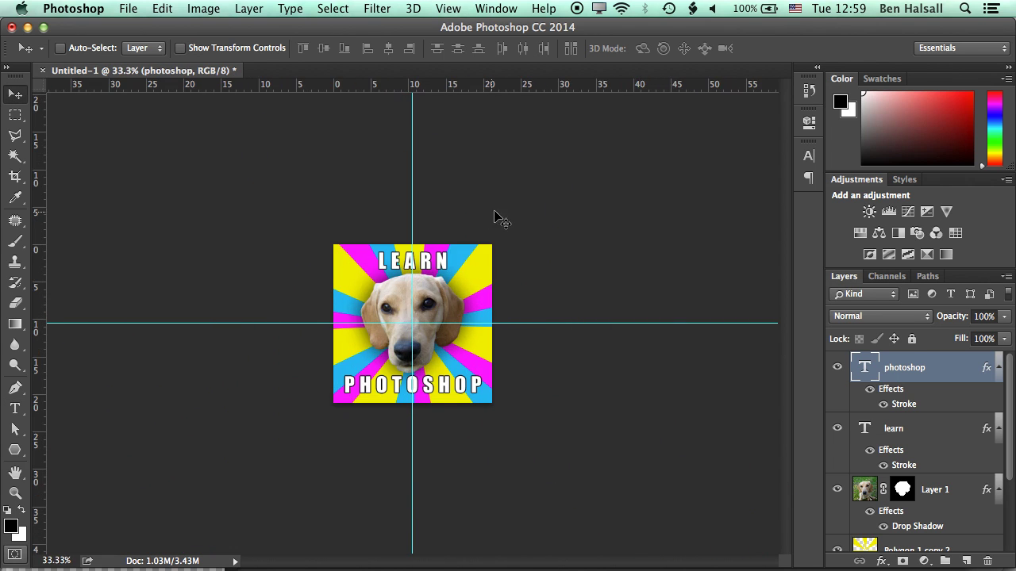
key(super+semicolon)
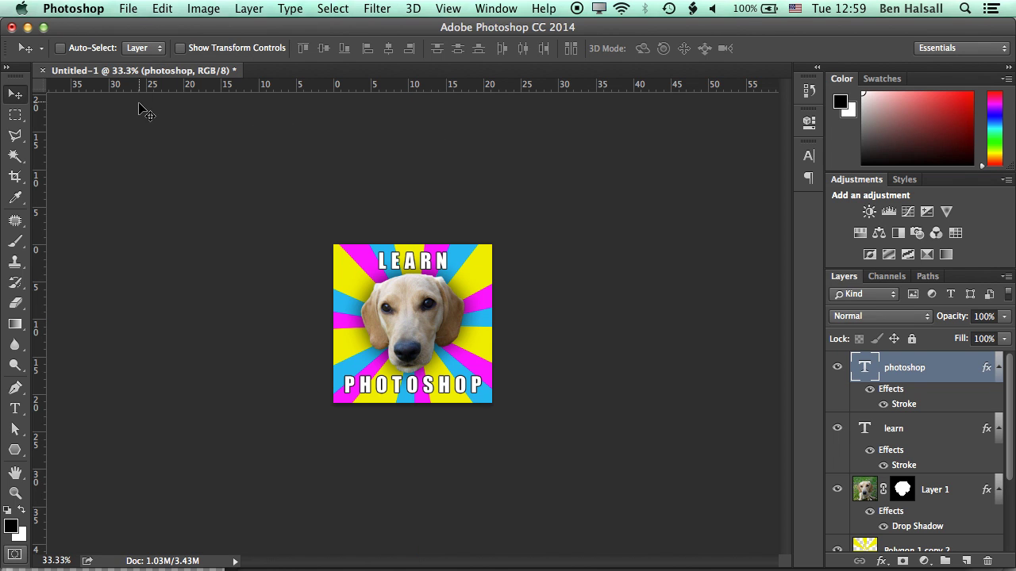
Step: In Save for Web, set the export format to JPEG at quality 83
click(128, 8)
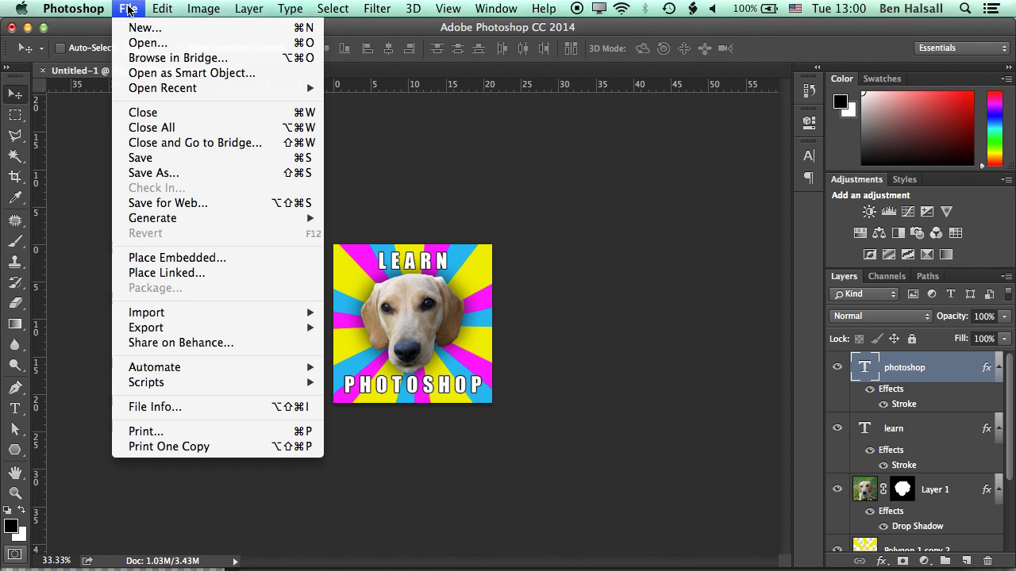
click(164, 205)
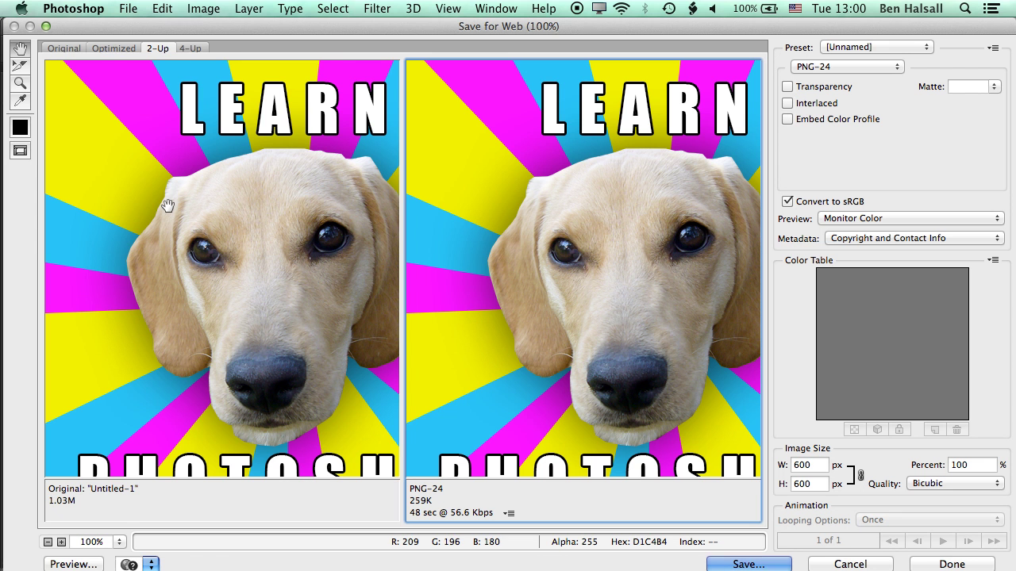
click(115, 47)
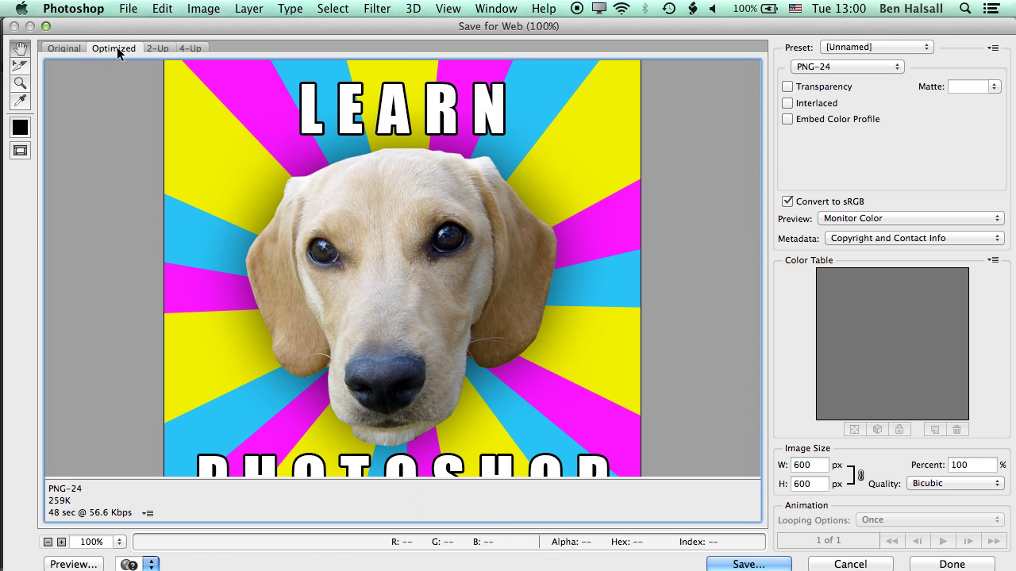
click(830, 68)
click(829, 41)
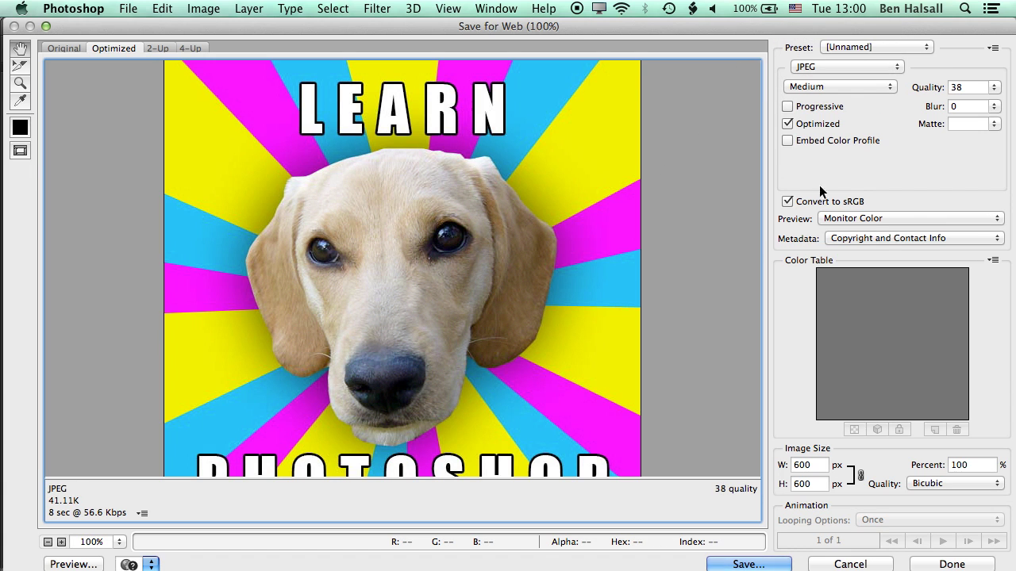
click(994, 87)
drag(941, 103, 981, 101)
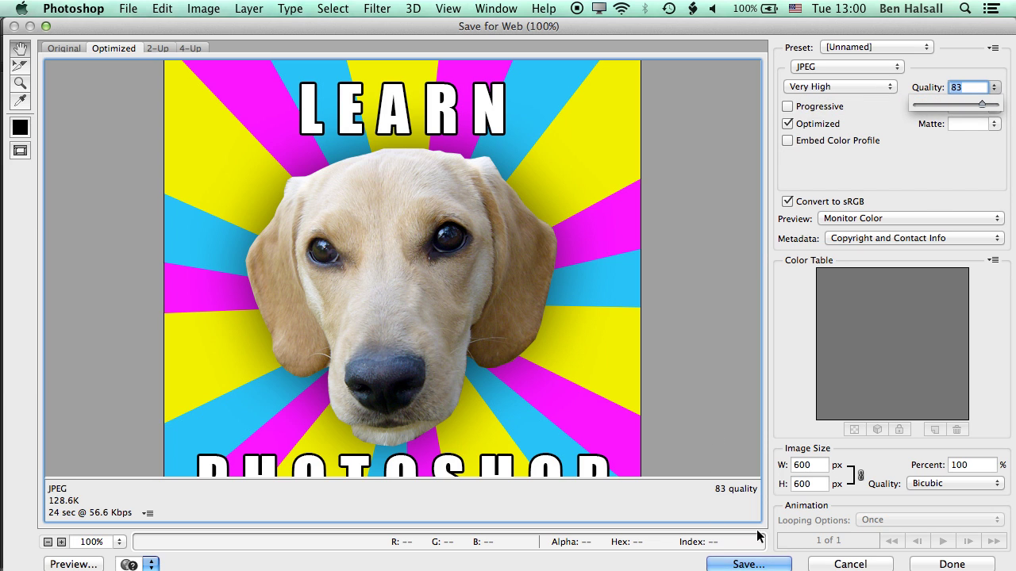
click(746, 103)
Step: Save the export as photoshop-meme-export.jpg on the Desktop
click(749, 563)
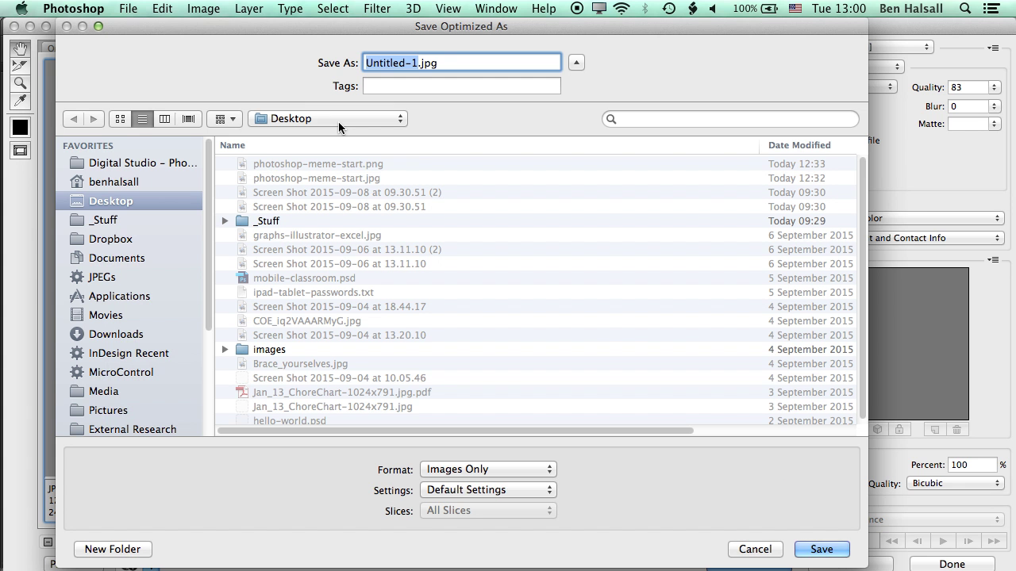
text(photoshop-meme)
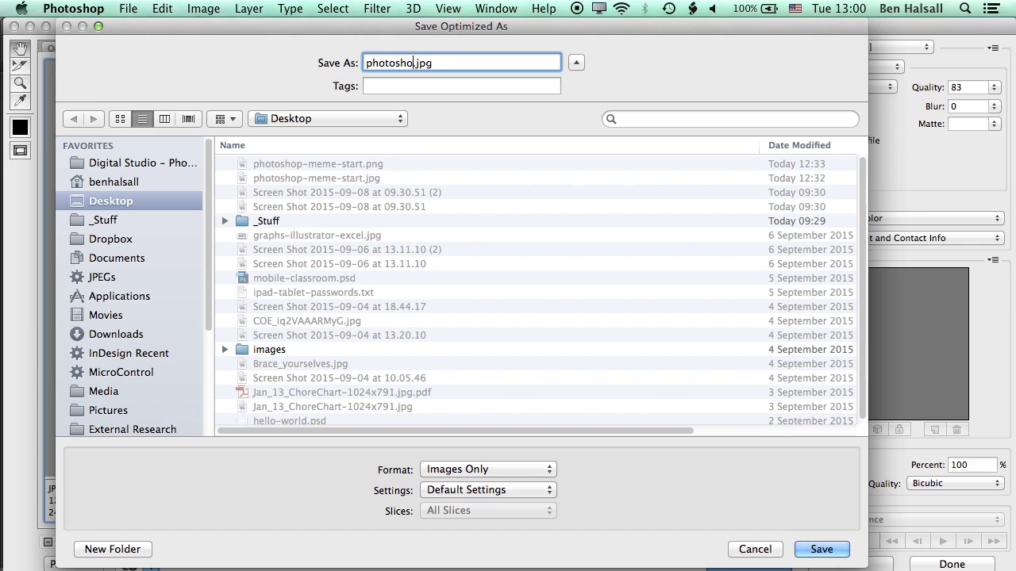
text(-export)
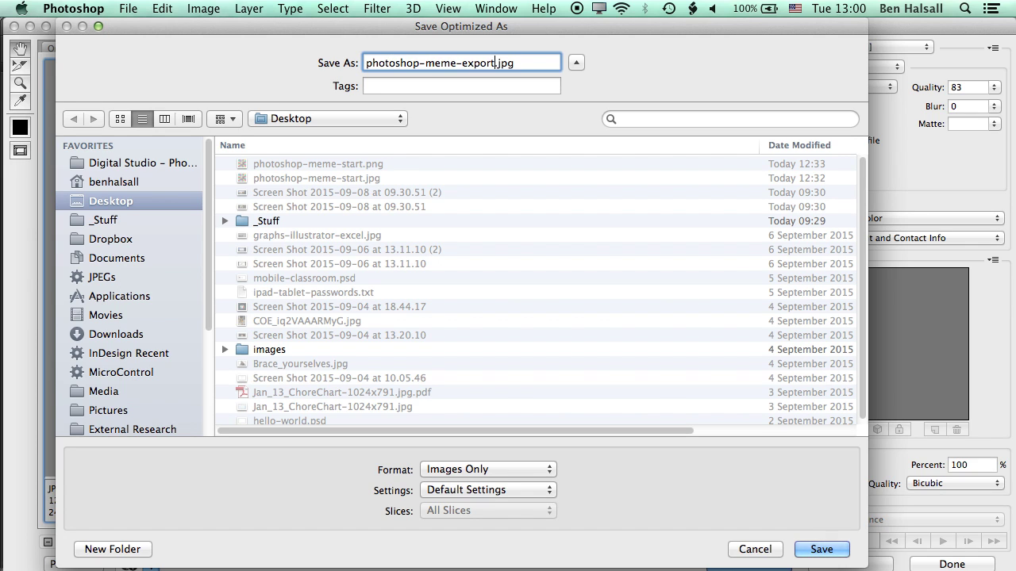
key(Return)
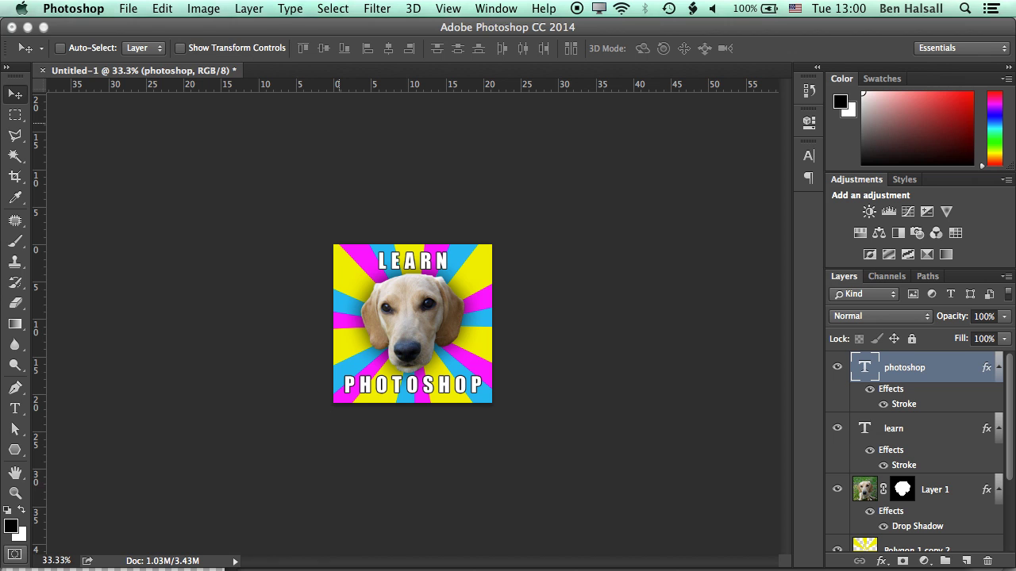